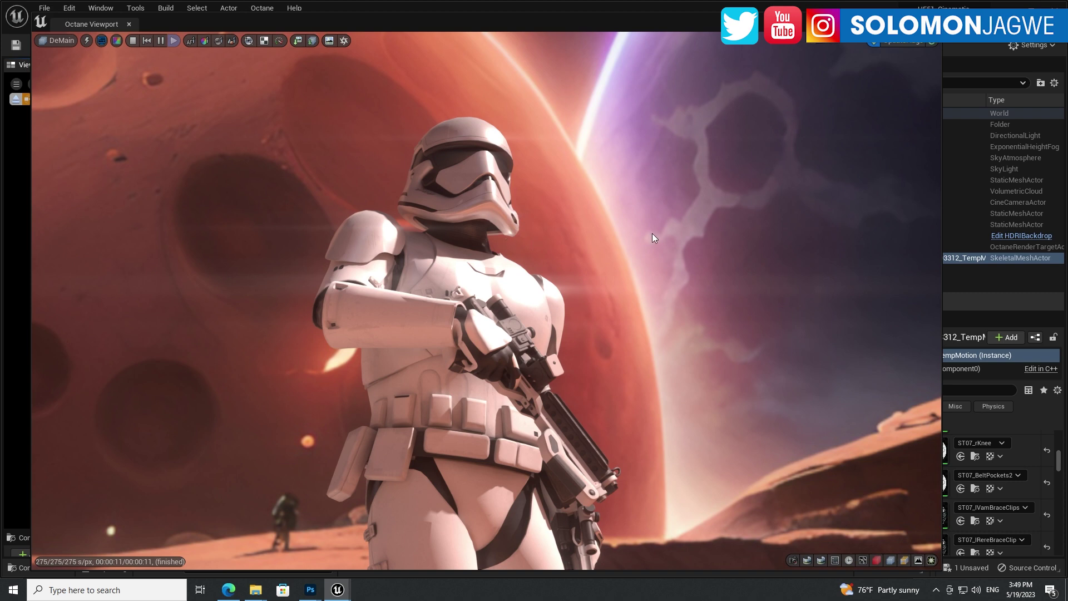
- Restore the full-screen Octane render to a smaller window and move it to the bottom of the screen
{"action": "left_click_drag", "start_coordinate": [573, 24], "coordinate": [608, 35]}
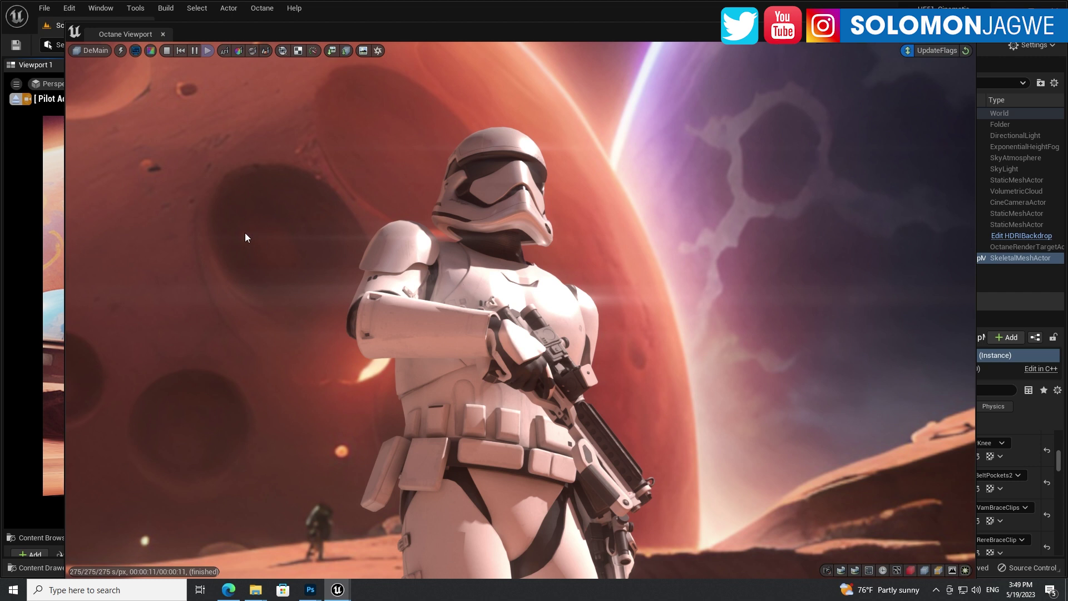
{"action": "left_click_drag", "start_coordinate": [521, 38], "coordinate": [421, 503]}
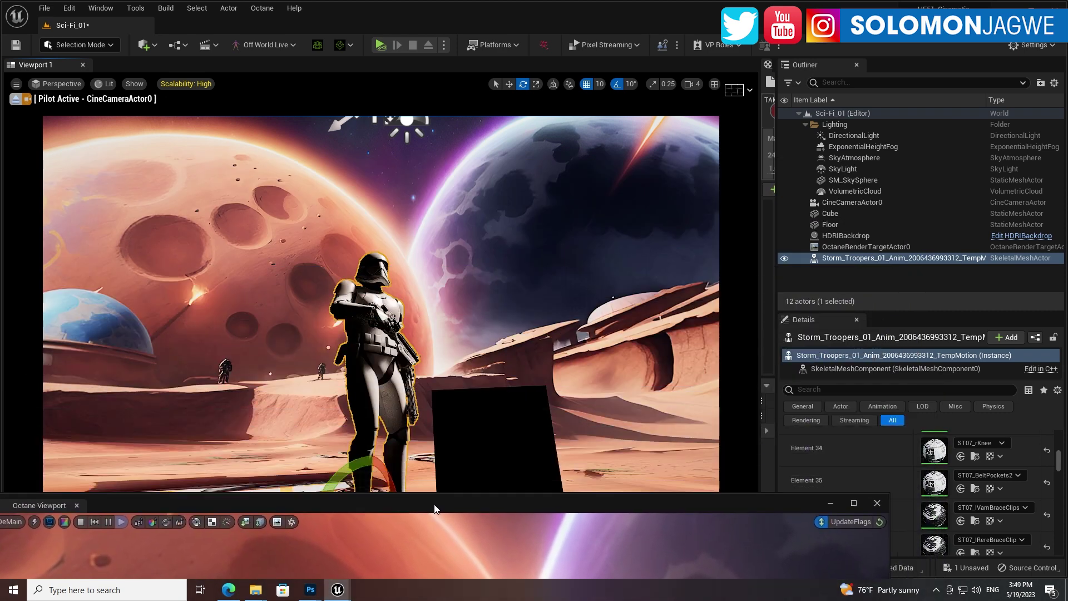
- Select the black cube, move the Octane render up over the editor, and pull the camera back behind the crate
{"action": "left_click", "coordinate": [500, 419]}
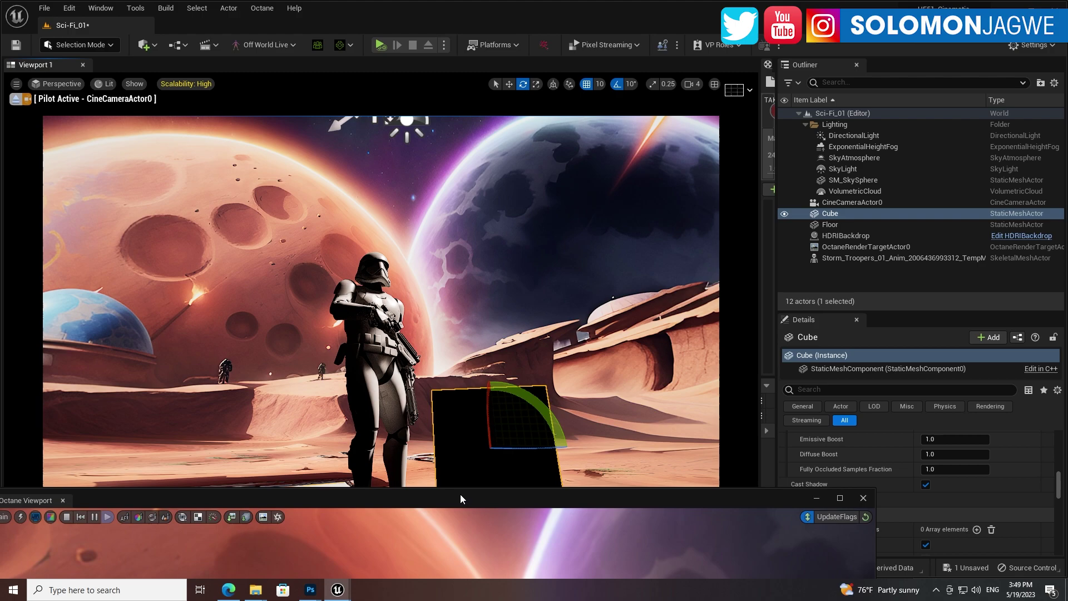
{"action": "left_click_drag", "start_coordinate": [461, 499], "coordinate": [81, 11]}
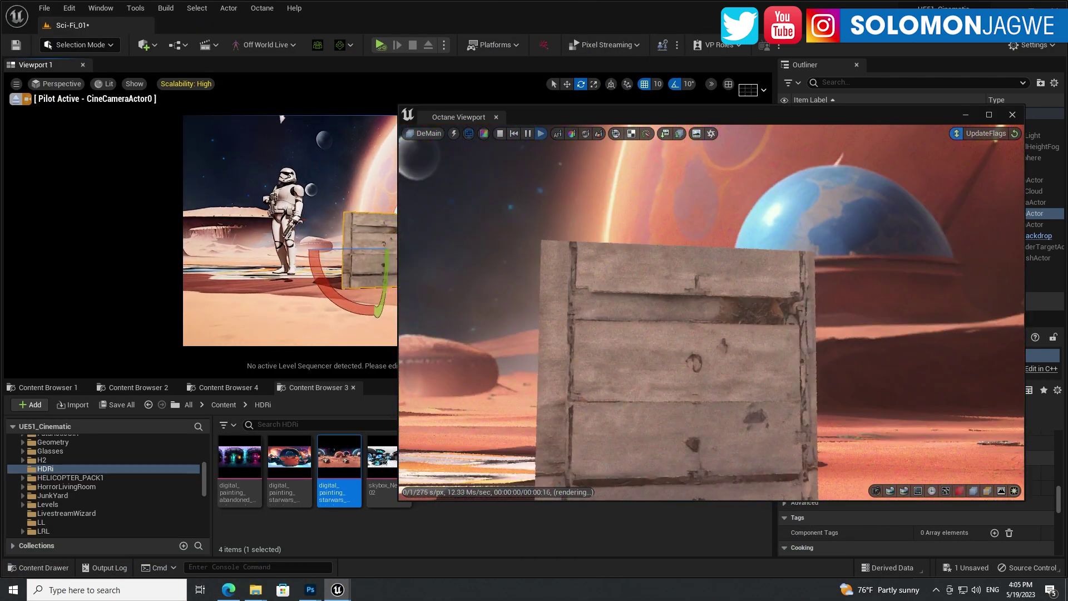
{"action": "left_click_drag", "start_coordinate": [376, 214], "coordinate": [401, 241]}
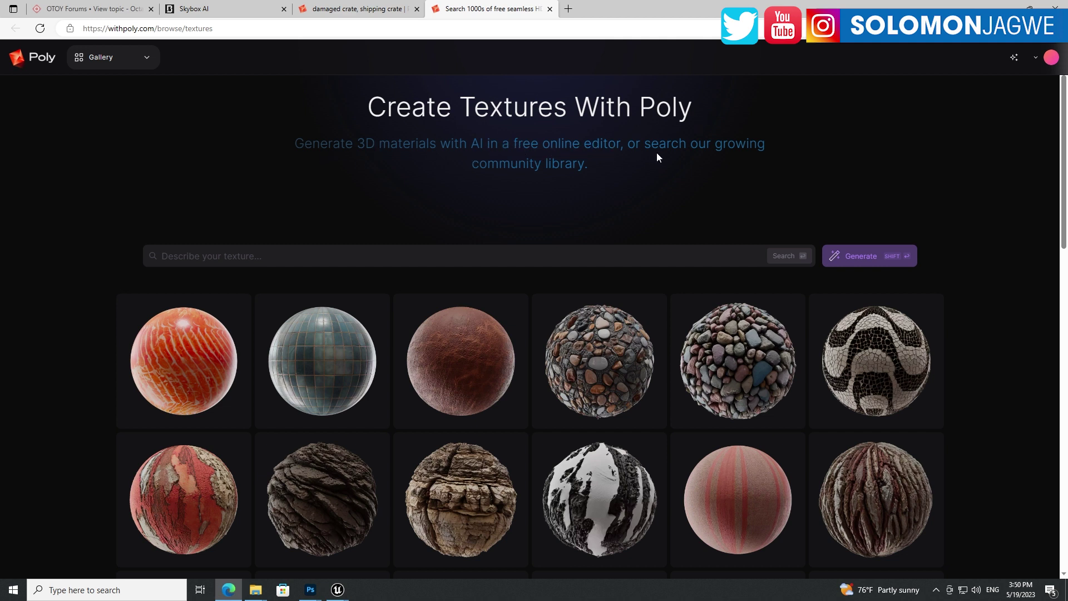
{"action": "scroll", "coordinate": [503, 233], "scroll_direction": "down", "scroll_amount": 4}
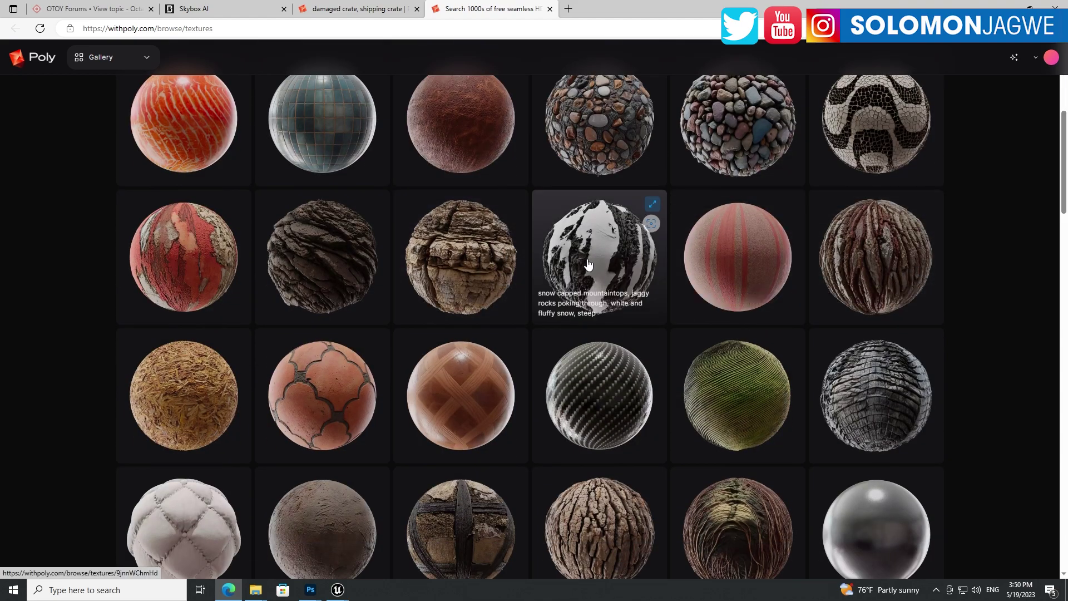
{"action": "scroll", "coordinate": [690, 285], "scroll_direction": "down", "scroll_amount": 5}
{"action": "scroll", "coordinate": [690, 285], "scroll_direction": "down", "scroll_amount": 9}
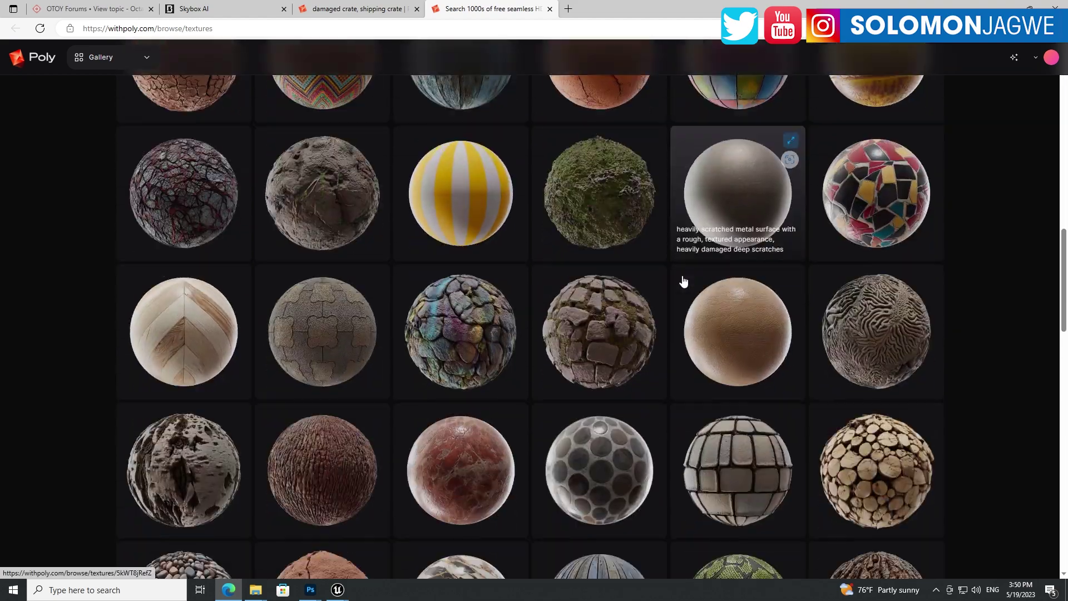
{"action": "scroll", "coordinate": [979, 217], "scroll_direction": "down", "scroll_amount": 10}
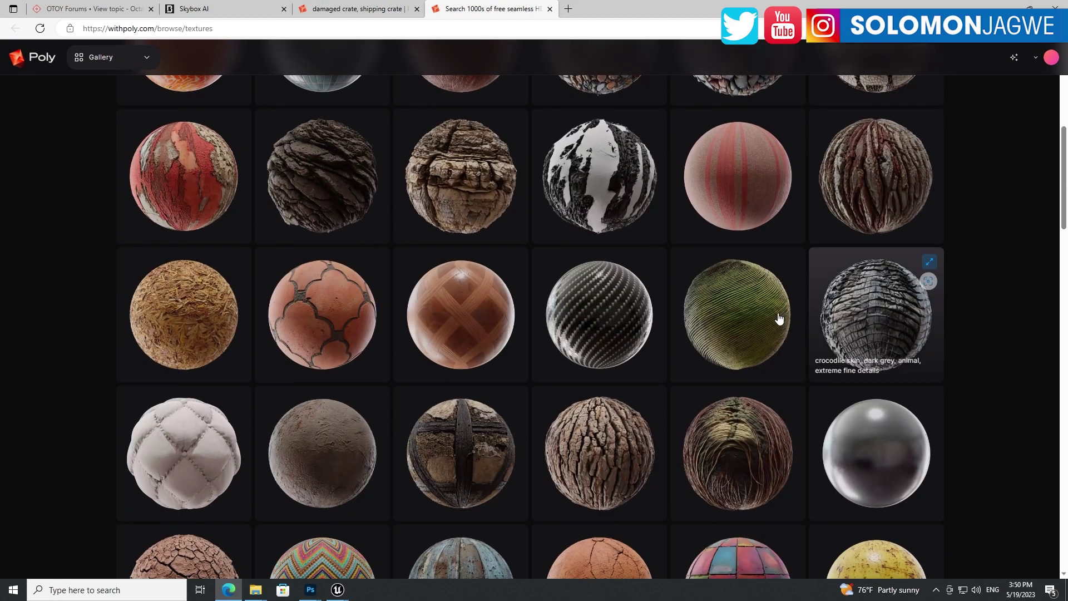
{"action": "scroll", "coordinate": [1009, 244], "scroll_direction": "up", "scroll_amount": 4}
{"action": "scroll", "coordinate": [1008, 245], "scroll_direction": "up", "scroll_amount": 3}
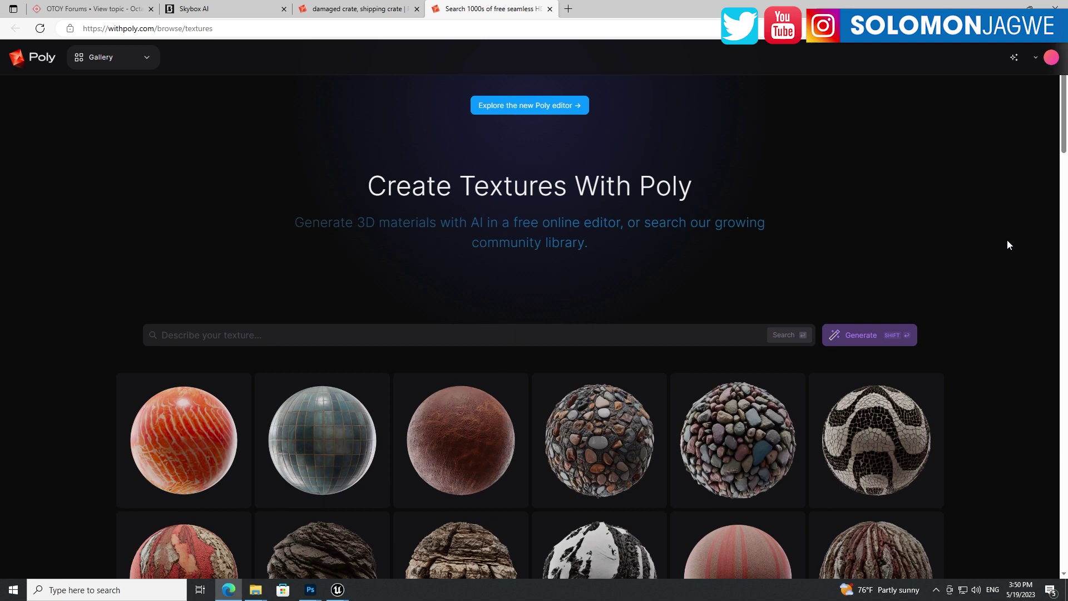
- Open the damaged crate texture and review its prompt and 8K resolution
{"action": "left_click", "coordinate": [358, 11]}
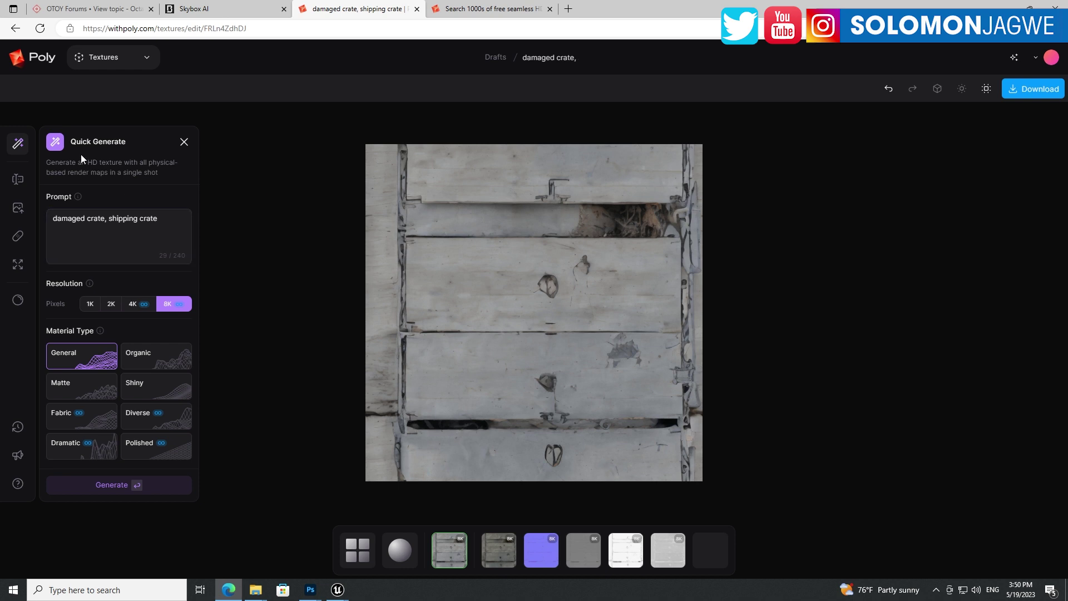
{"action": "left_click", "coordinate": [74, 229]}
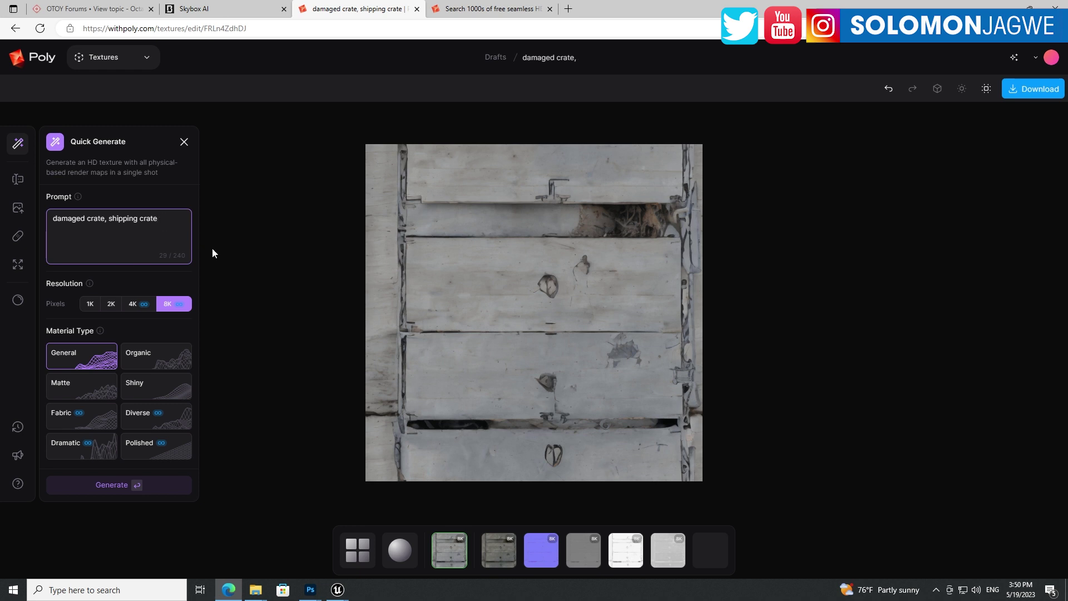
{"action": "left_click", "coordinate": [172, 310]}
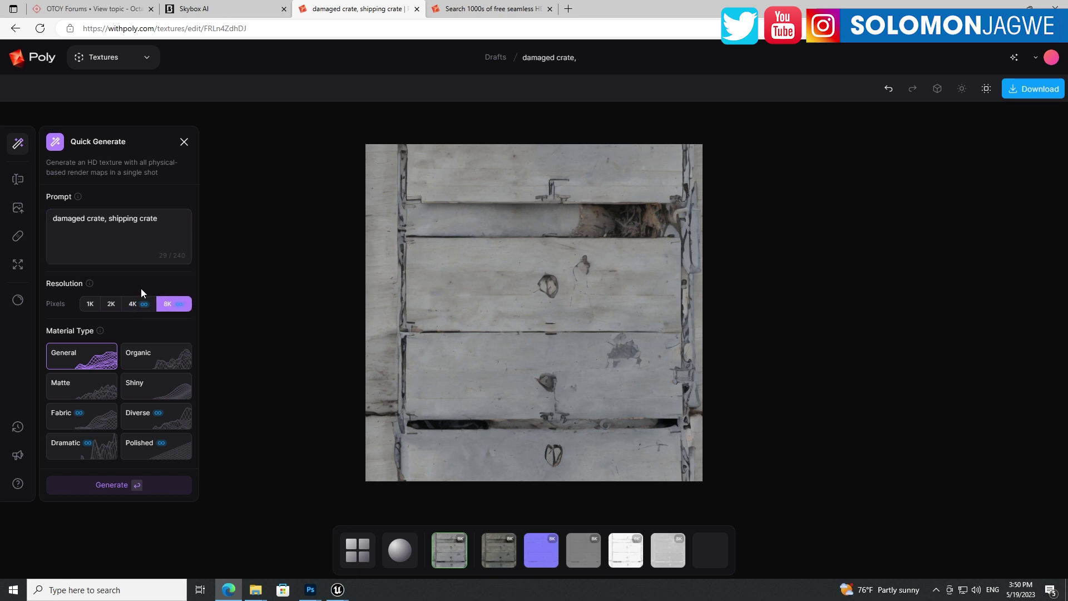
{"action": "left_click", "coordinate": [62, 212]}
- Glance through the community texture gallery, then return to the damaged crate editor
{"action": "left_click", "coordinate": [484, 8]}
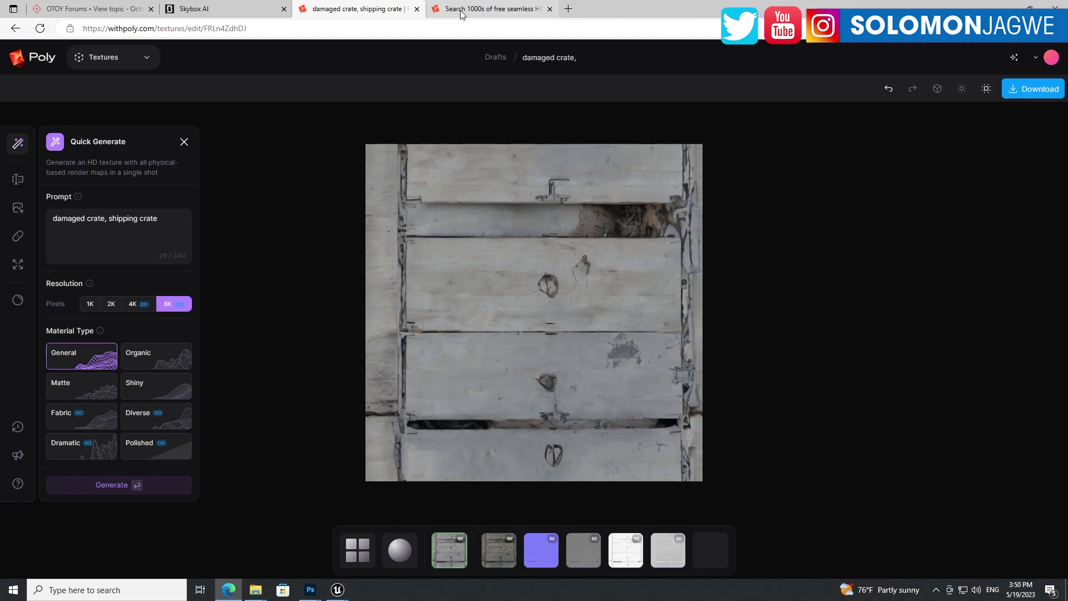
{"action": "scroll", "coordinate": [508, 245], "scroll_direction": "down", "scroll_amount": 20}
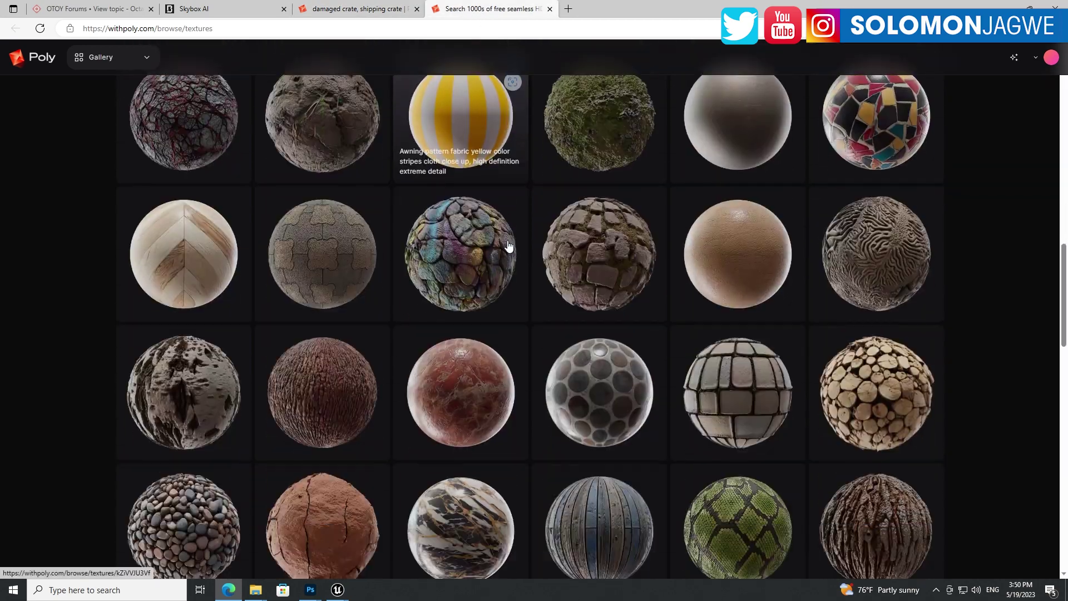
{"action": "scroll", "coordinate": [508, 245], "scroll_direction": "up", "scroll_amount": 5}
{"action": "key", "text": "ctrl+shift+Tab"}
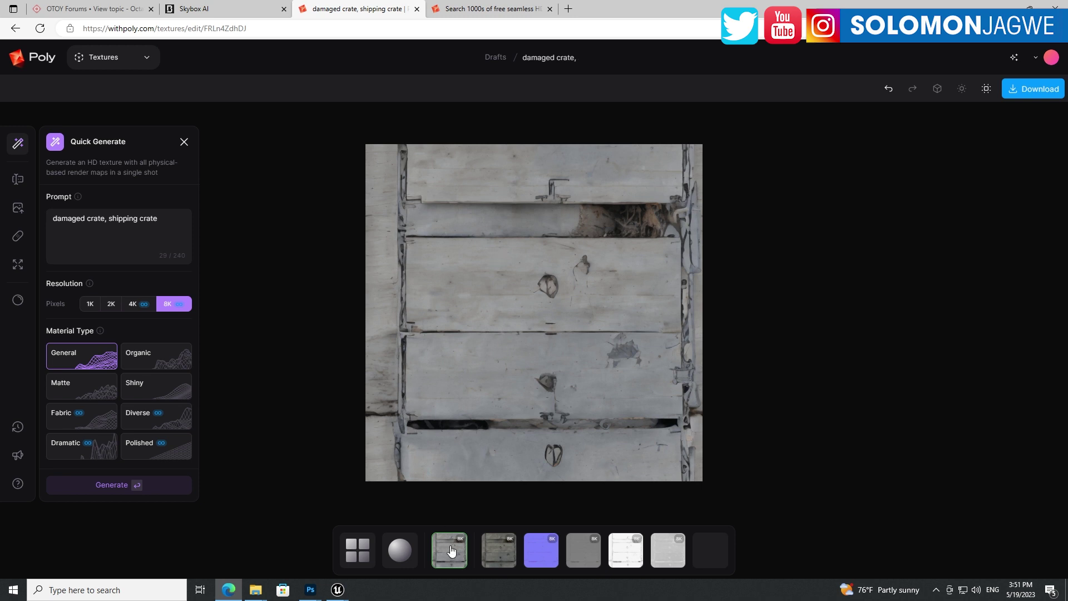
- View the crate's albedo, normal, height, AO and roughness maps, then switch to the 3D sphere preview
{"action": "left_click", "coordinate": [498, 551]}
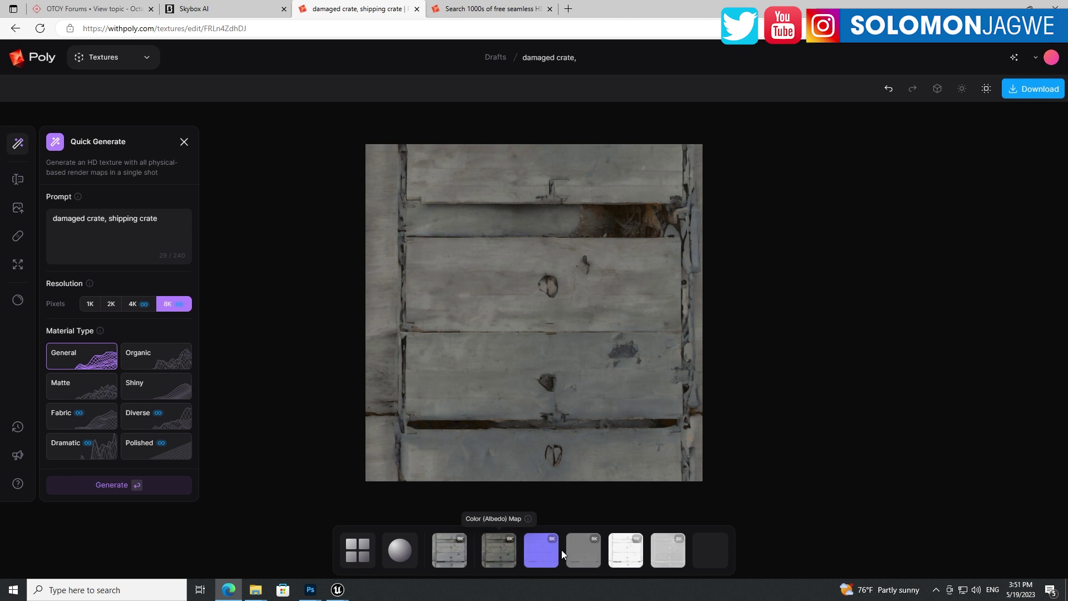
{"action": "left_click", "coordinate": [543, 552]}
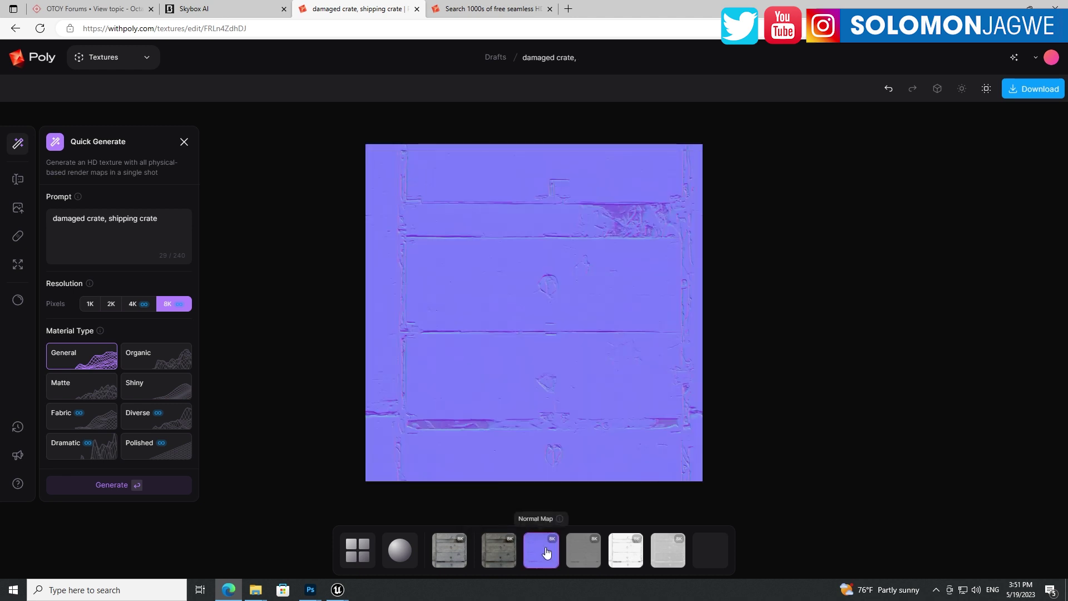
{"action": "left_click", "coordinate": [589, 559]}
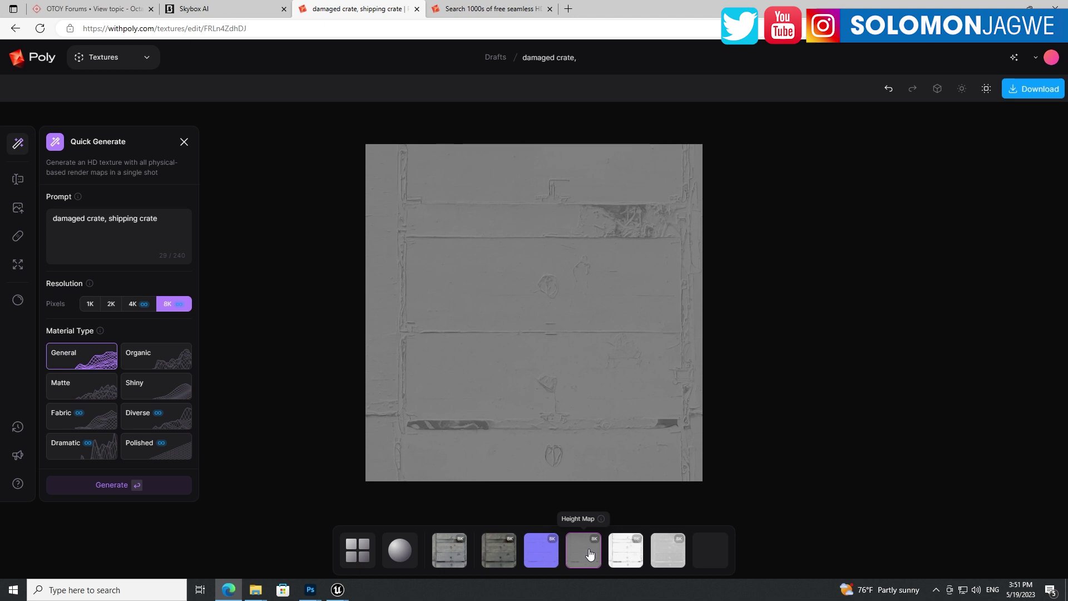
{"action": "left_click", "coordinate": [625, 549]}
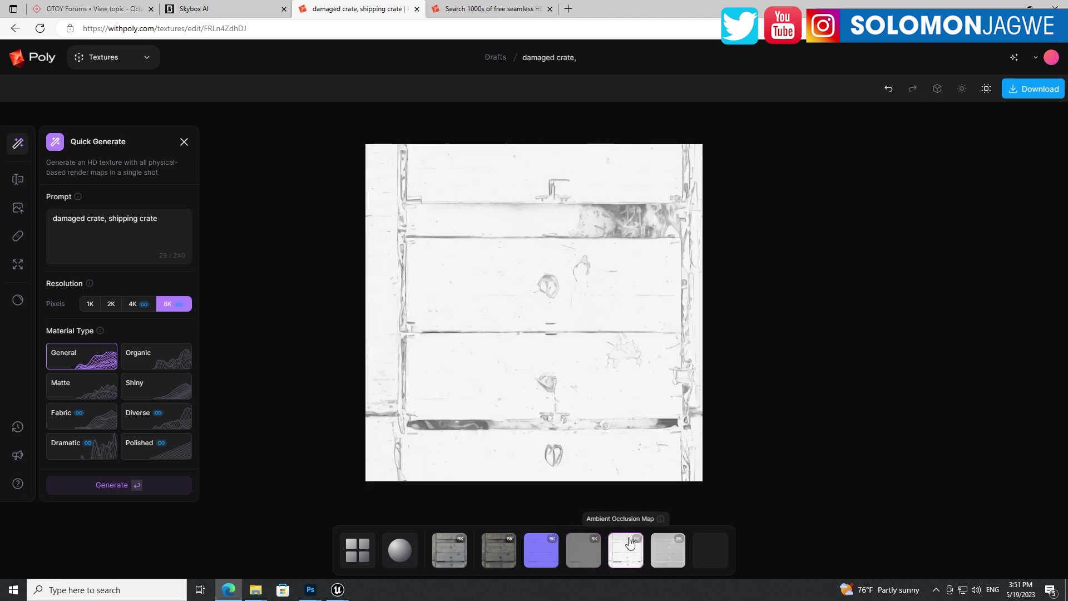
{"action": "left_click", "coordinate": [669, 549]}
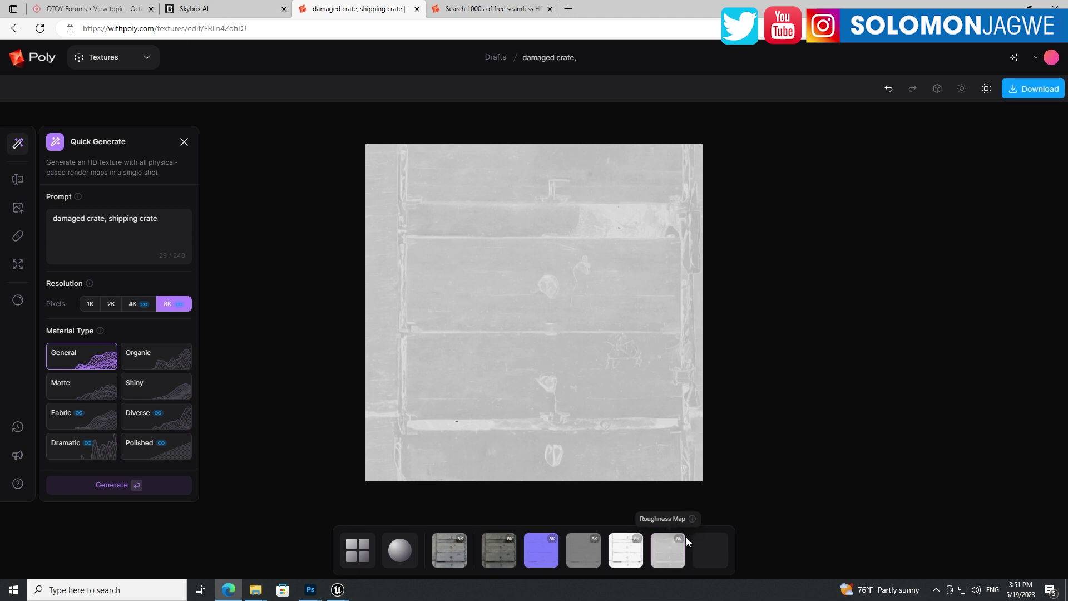
{"action": "left_click", "coordinate": [400, 551]}
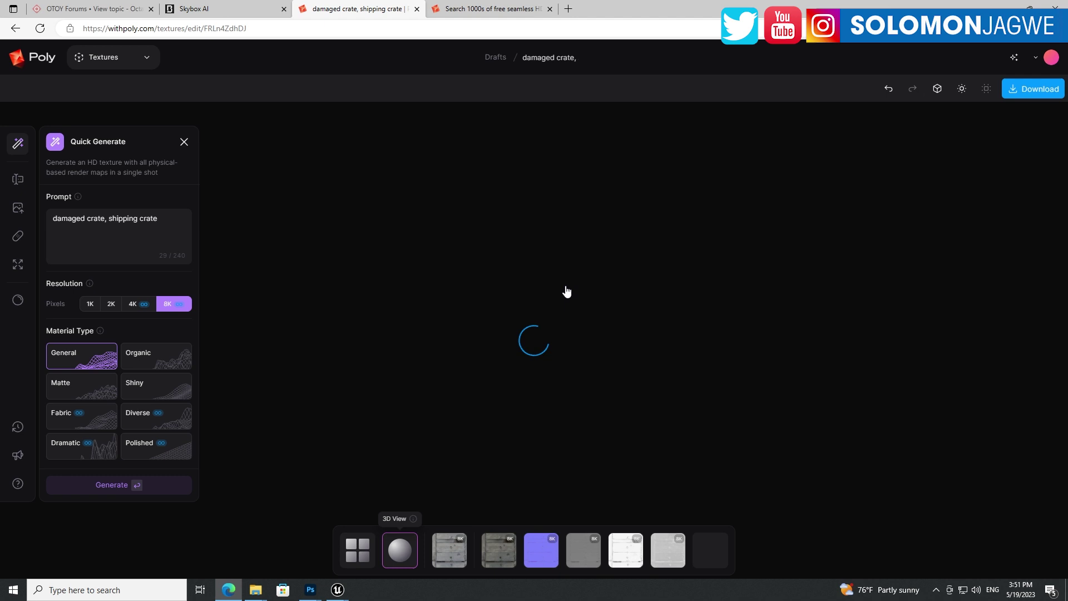
- Rotate the crate sphere, check the JPG 8-bit and EXR 32-bit export formats, and close without downloading
{"action": "mouse_move", "coordinate": [564, 284]}
{"action": "left_mouse_down"}
{"action": "mouse_move", "coordinate": [592, 305]}
{"action": "mouse_move", "coordinate": [448, 317]}
{"action": "mouse_move", "coordinate": [557, 317]}
{"action": "mouse_move", "coordinate": [526, 321]}
{"action": "mouse_move", "coordinate": [584, 281]}
{"action": "left_mouse_up"}
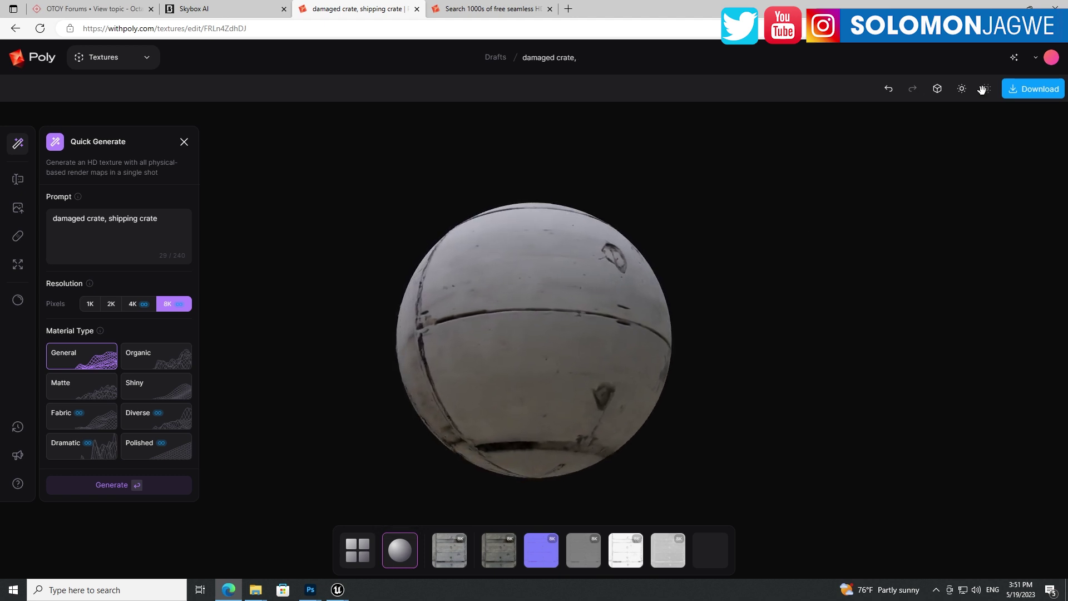
{"action": "left_click", "coordinate": [1030, 95]}
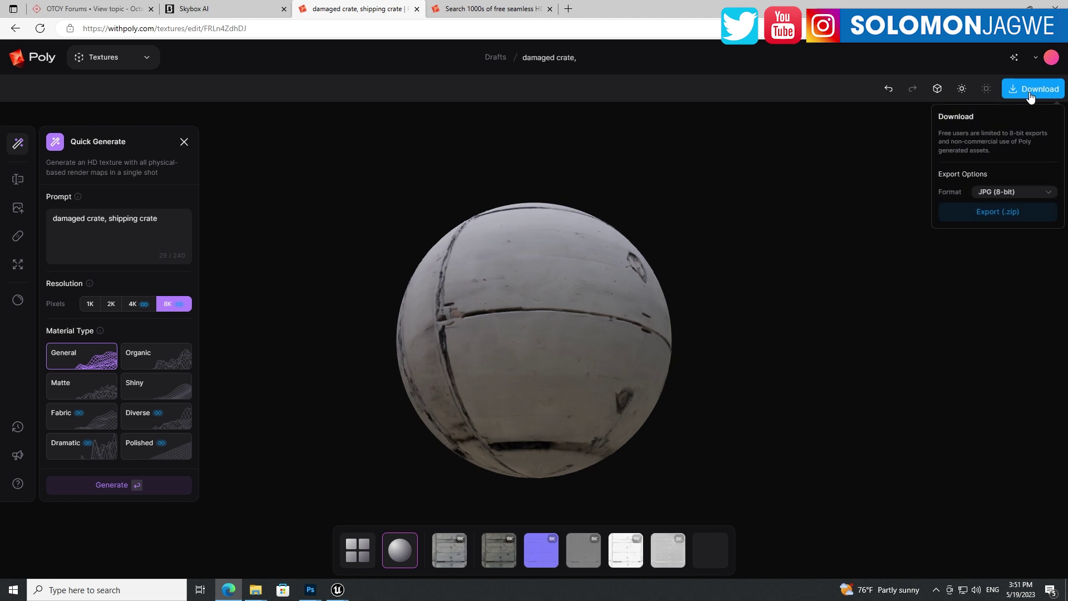
{"action": "left_click", "coordinate": [993, 193]}
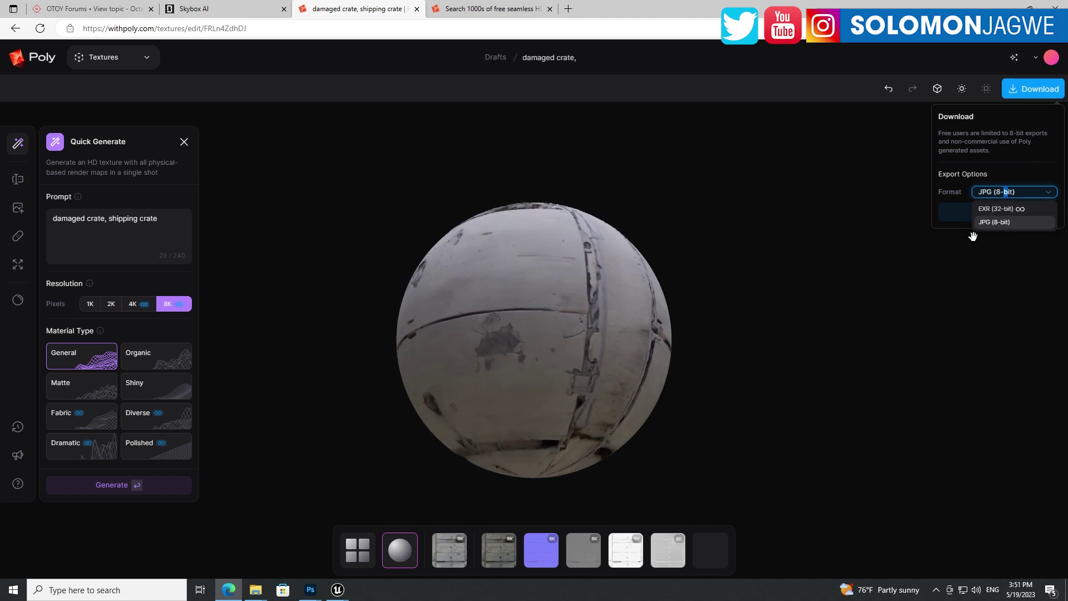
{"action": "left_click", "coordinate": [901, 248]}
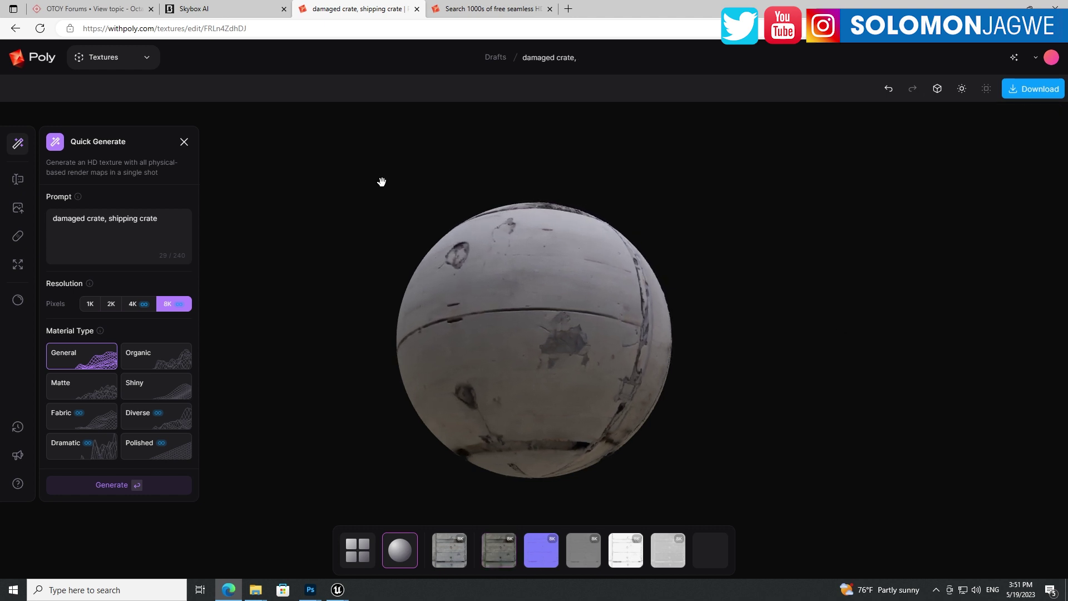
- Return to Unreal, shrink the Octane render, and enlarge the Content Browser to show the Crate2 textures
{"action": "mouse_move", "coordinate": [338, 590]}
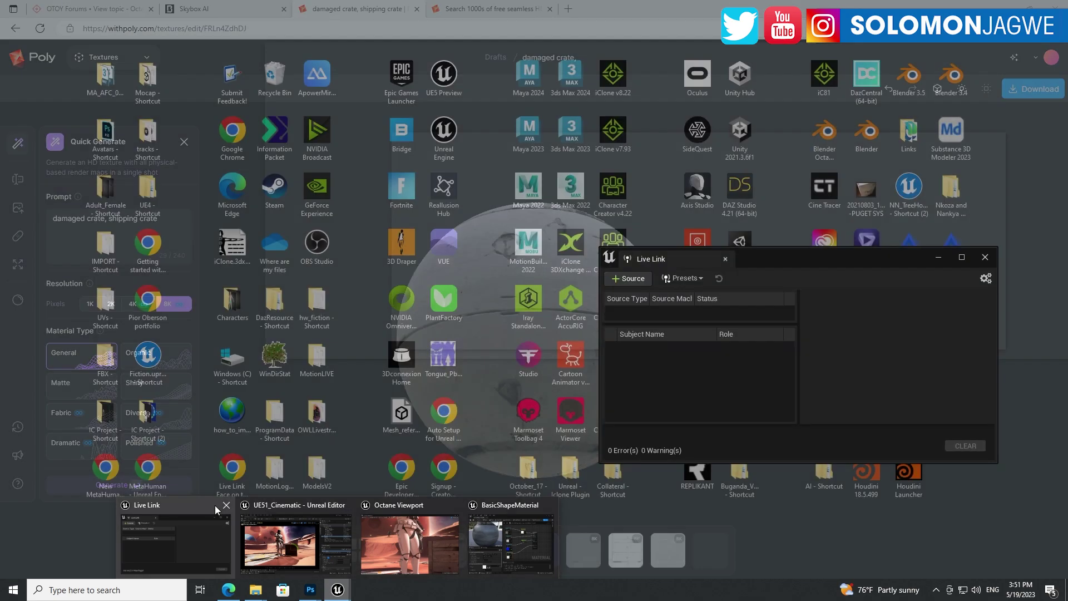
{"action": "left_click", "coordinate": [273, 508]}
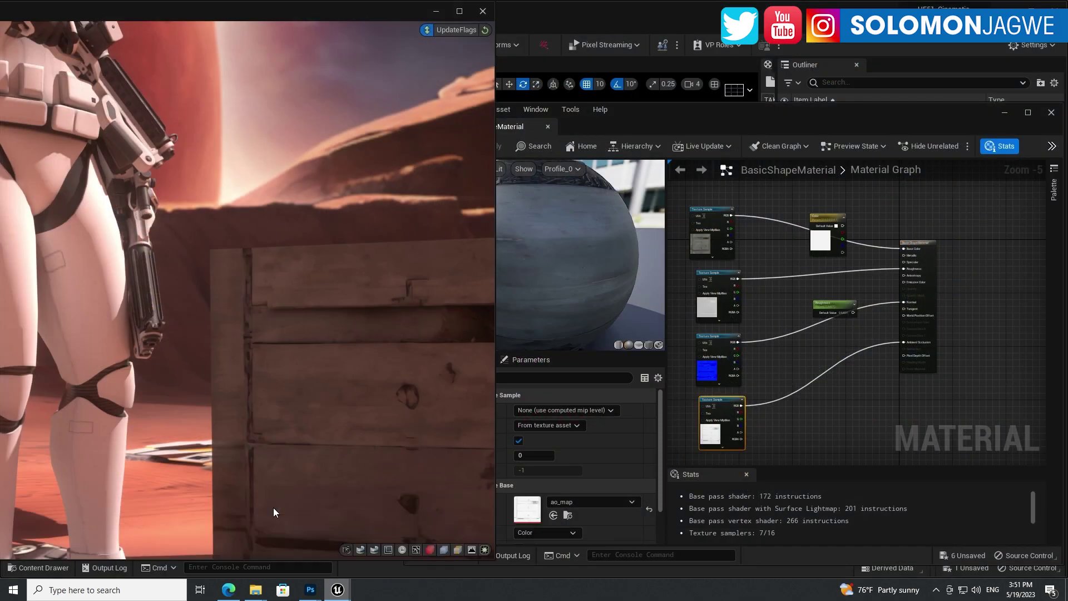
{"action": "double_click", "coordinate": [321, 15]}
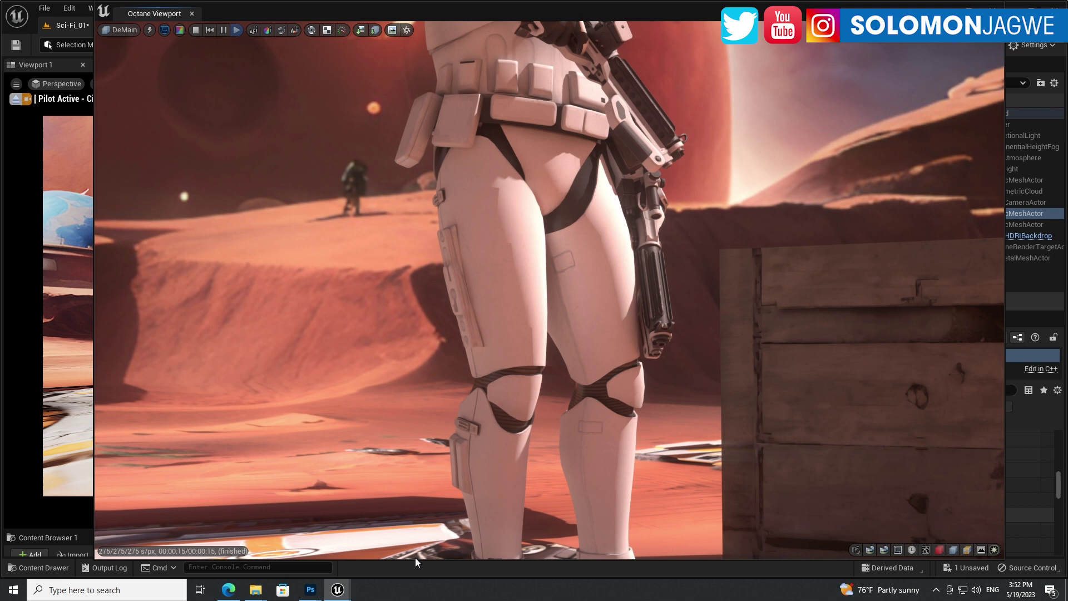
{"action": "left_click_drag", "start_coordinate": [415, 558], "coordinate": [415, 290]}
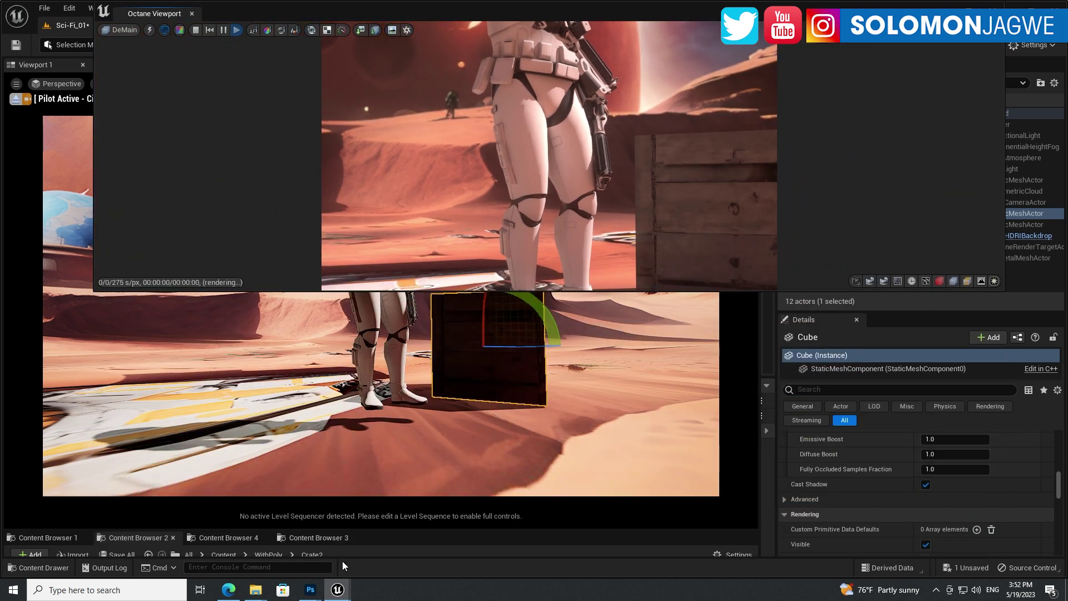
{"action": "left_click_drag", "start_coordinate": [361, 529], "coordinate": [360, 334]}
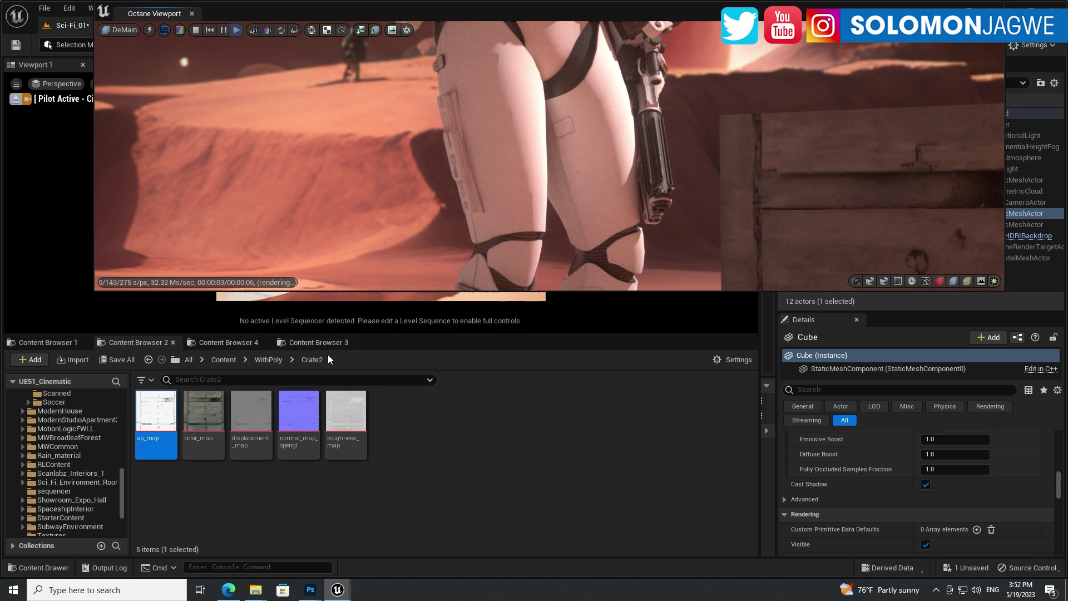
{"action": "mouse_move", "coordinate": [205, 417]}
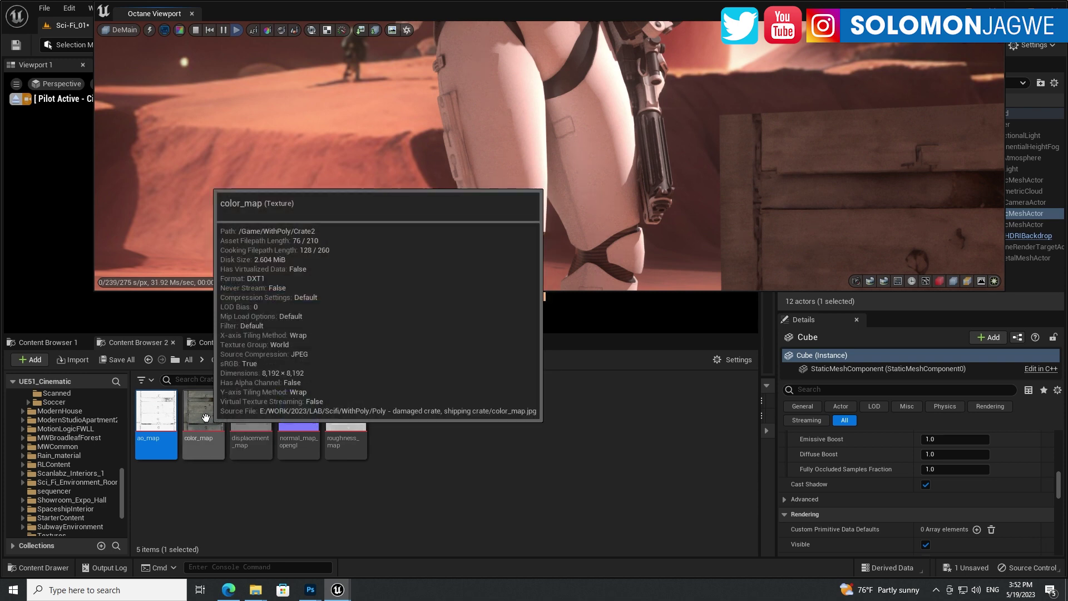
{"action": "mouse_move", "coordinate": [246, 416]}
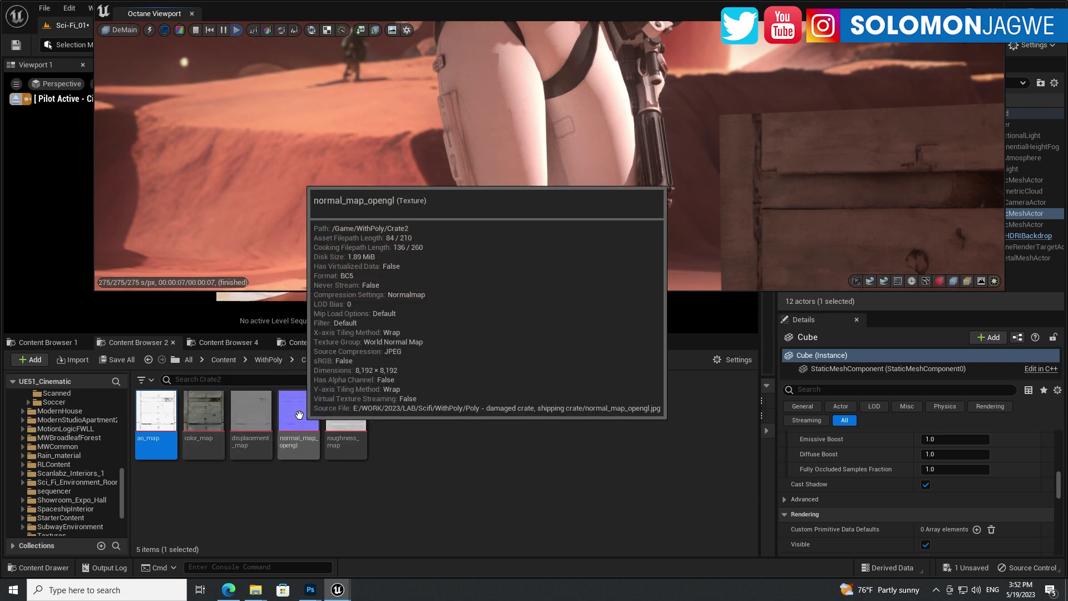
{"action": "mouse_move", "coordinate": [348, 418]}
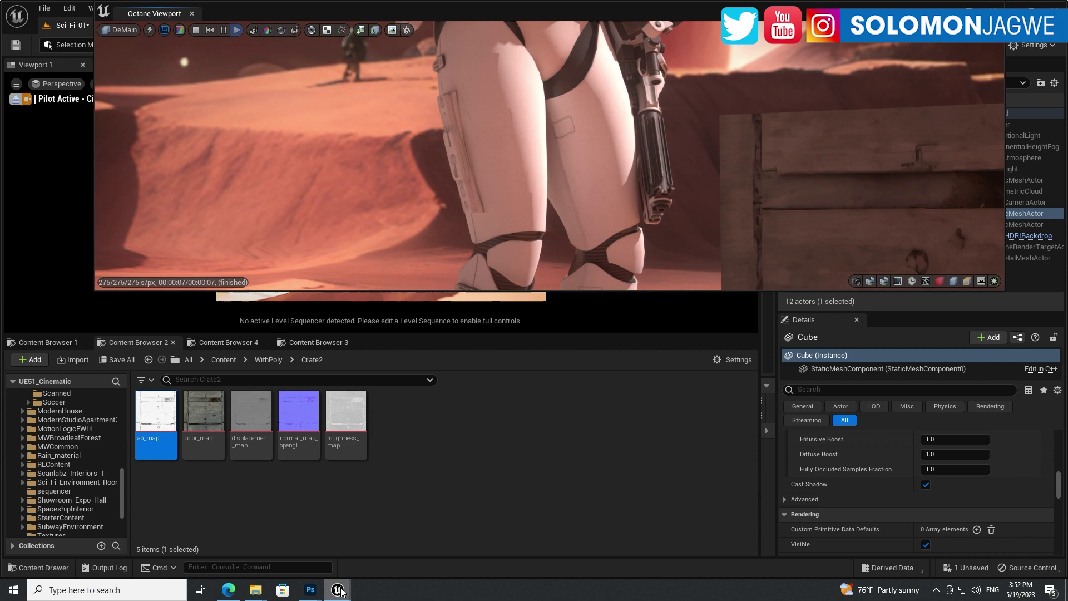
- Bring up the BasicShapeMaterial editor and pan the graph to inspect the crate texture nodes
{"action": "mouse_move", "coordinate": [340, 590]}
{"action": "left_click", "coordinate": [516, 509]}
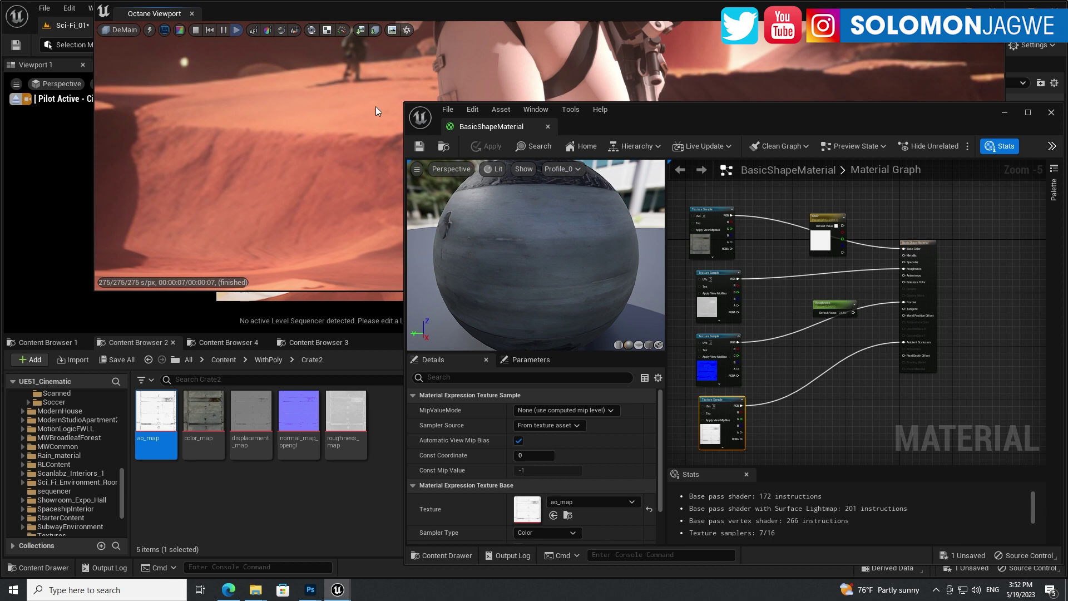
{"action": "scroll", "coordinate": [800, 278], "scroll_direction": "up", "scroll_amount": 2}
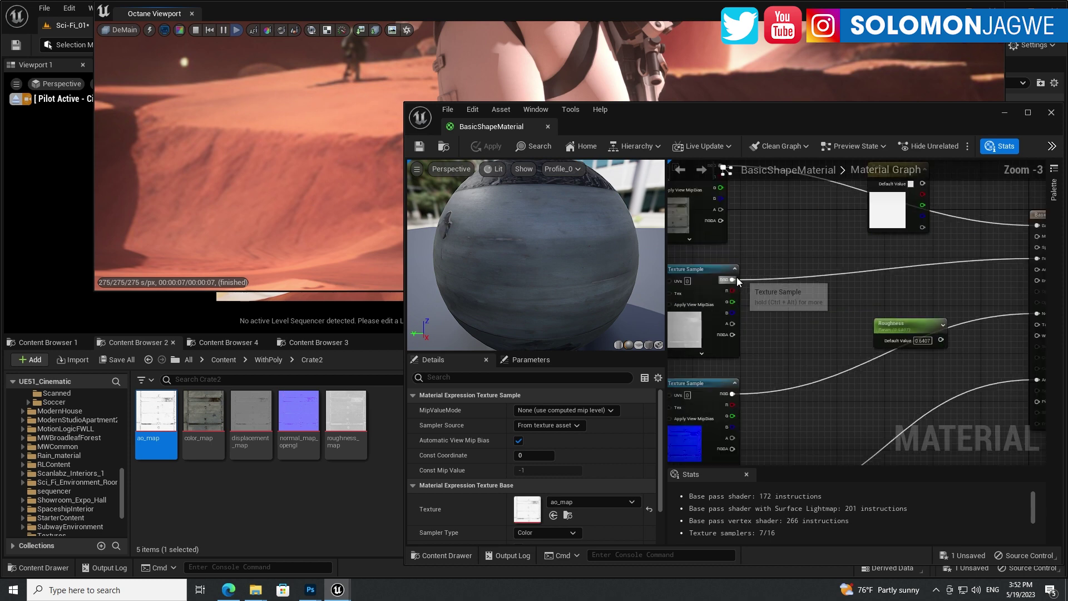
{"action": "right_click_drag", "start_coordinate": [785, 316], "coordinate": [804, 187]}
{"action": "scroll", "coordinate": [849, 226], "scroll_direction": "down", "scroll_amount": 2}
- Check the result node's lower inputs, minimize the material editor, and make the Octane render taller
{"action": "right_click_drag", "start_coordinate": [849, 226], "coordinate": [873, 431]}
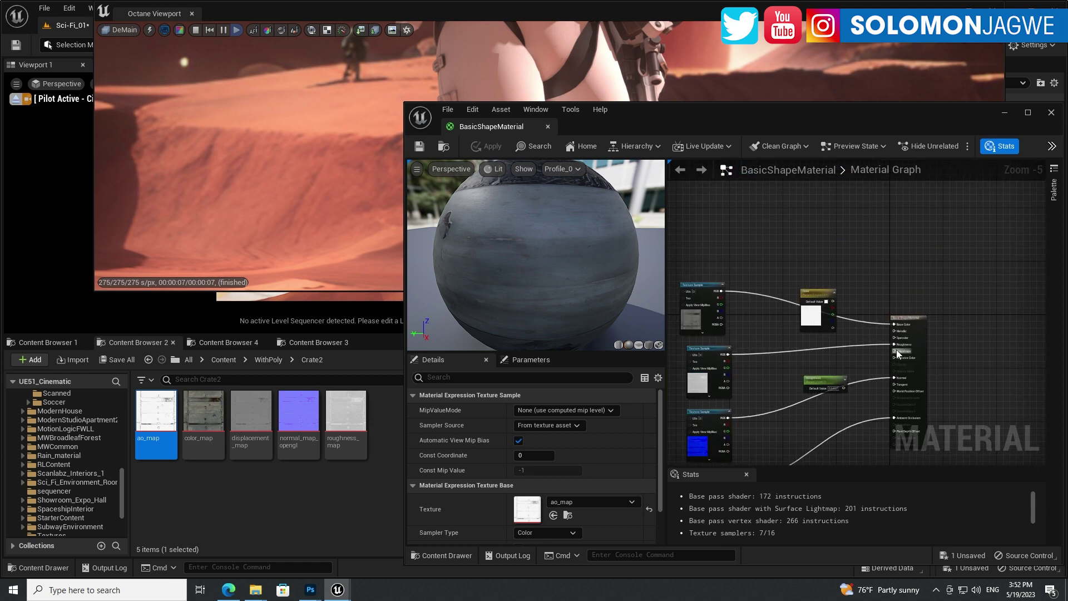
{"action": "scroll", "coordinate": [913, 341], "scroll_direction": "up", "scroll_amount": 6}
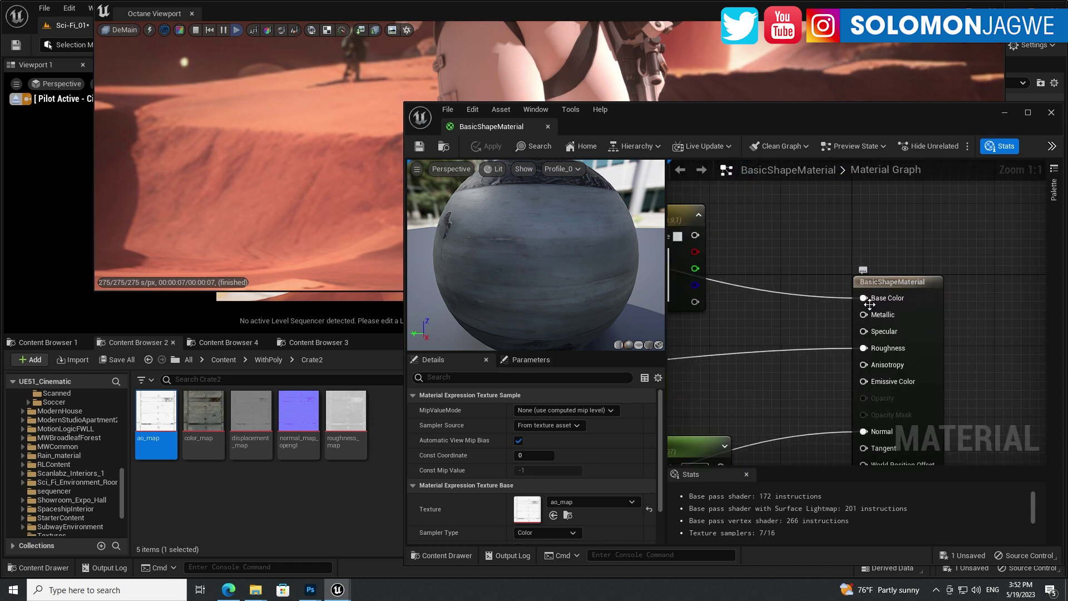
{"action": "right_click_drag", "start_coordinate": [980, 385], "coordinate": [931, 245]}
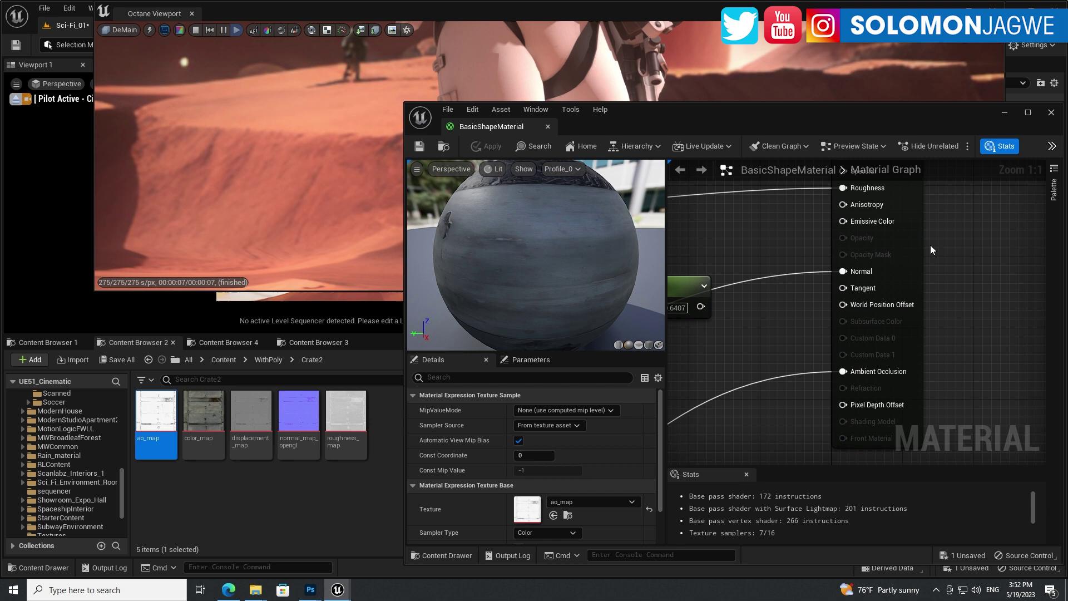
{"action": "scroll", "coordinate": [777, 346], "scroll_direction": "down", "scroll_amount": 8}
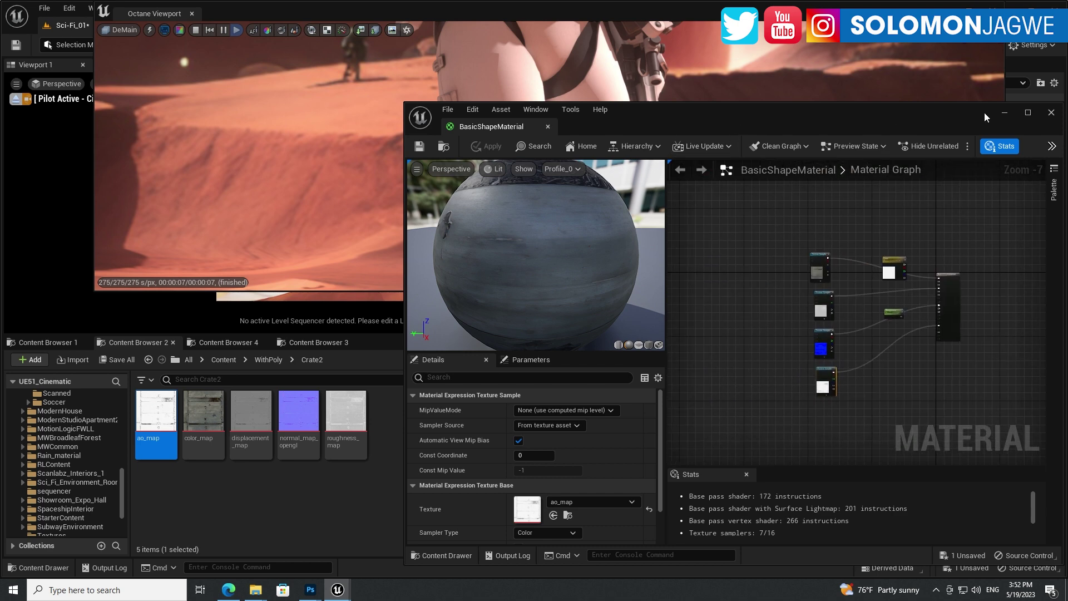
{"action": "left_click", "coordinate": [1003, 112]}
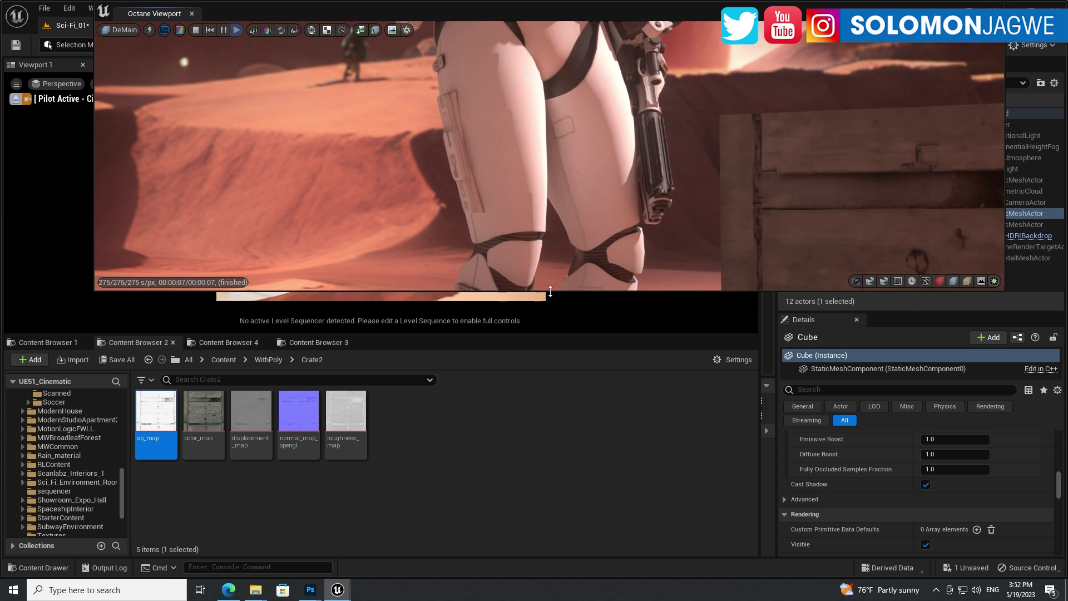
{"action": "left_click_drag", "start_coordinate": [550, 291], "coordinate": [531, 464]}
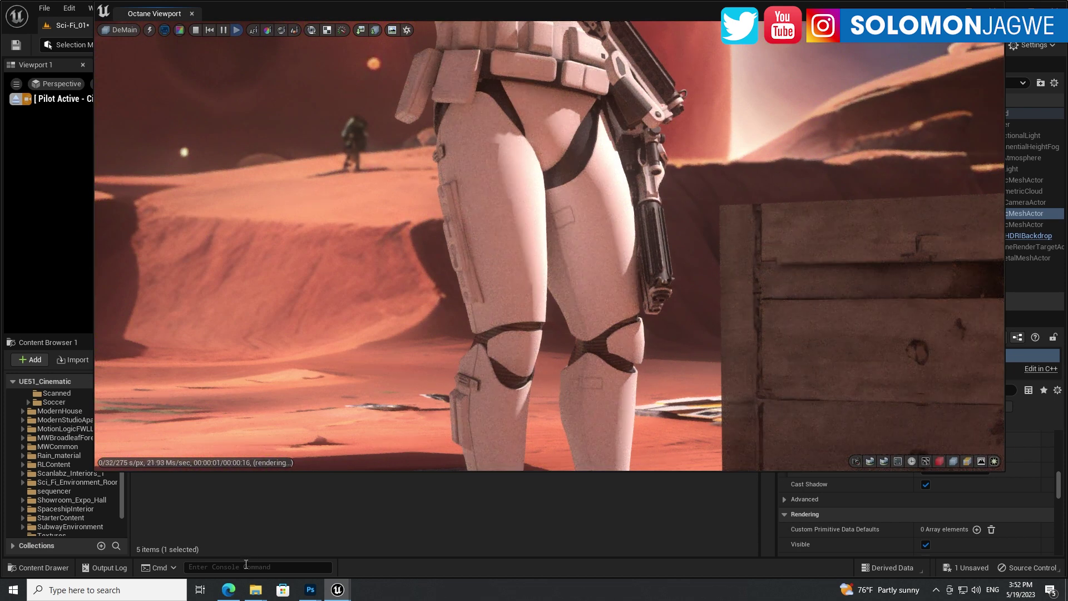
- Read the Octane 2022.1.1 / 0.67.1 release notes, then return and move the Octane render down-left
{"action": "left_click", "coordinate": [229, 591]}
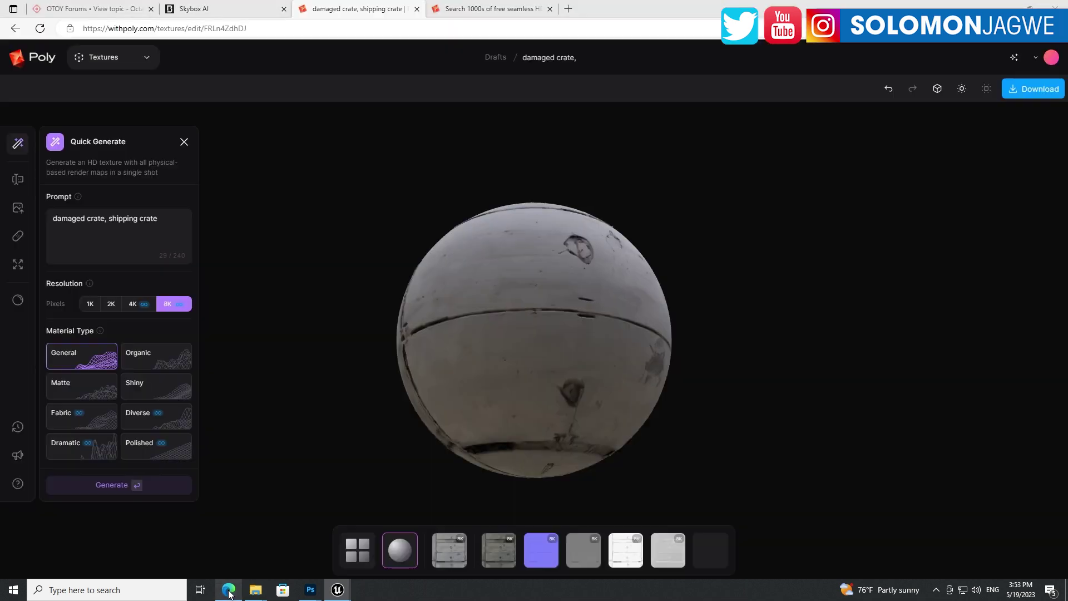
{"action": "left_click", "coordinate": [66, 11]}
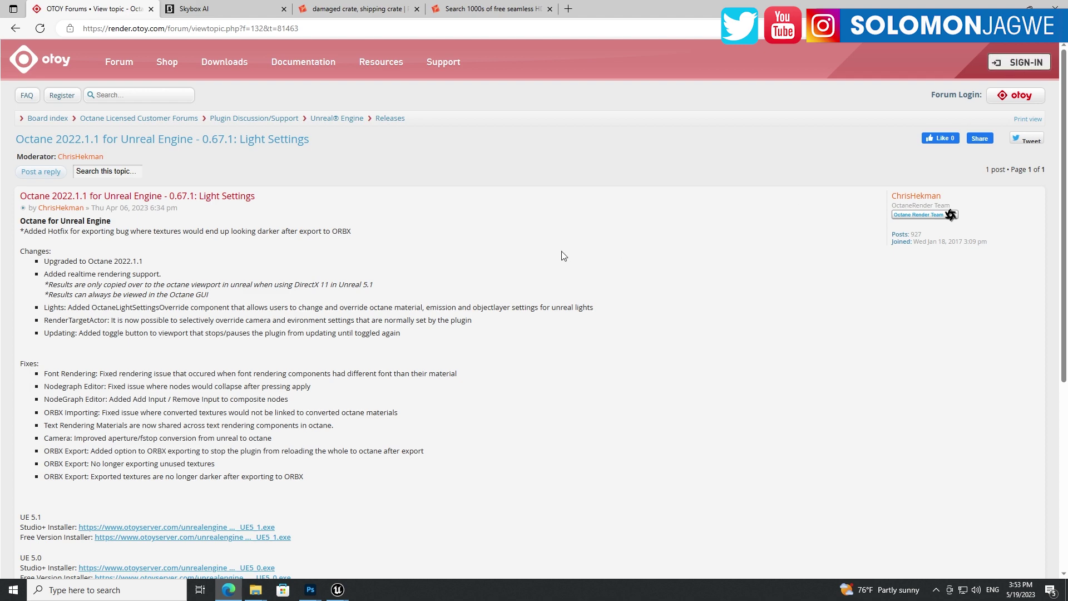
{"action": "scroll", "coordinate": [371, 238], "scroll_direction": "down", "scroll_amount": 3}
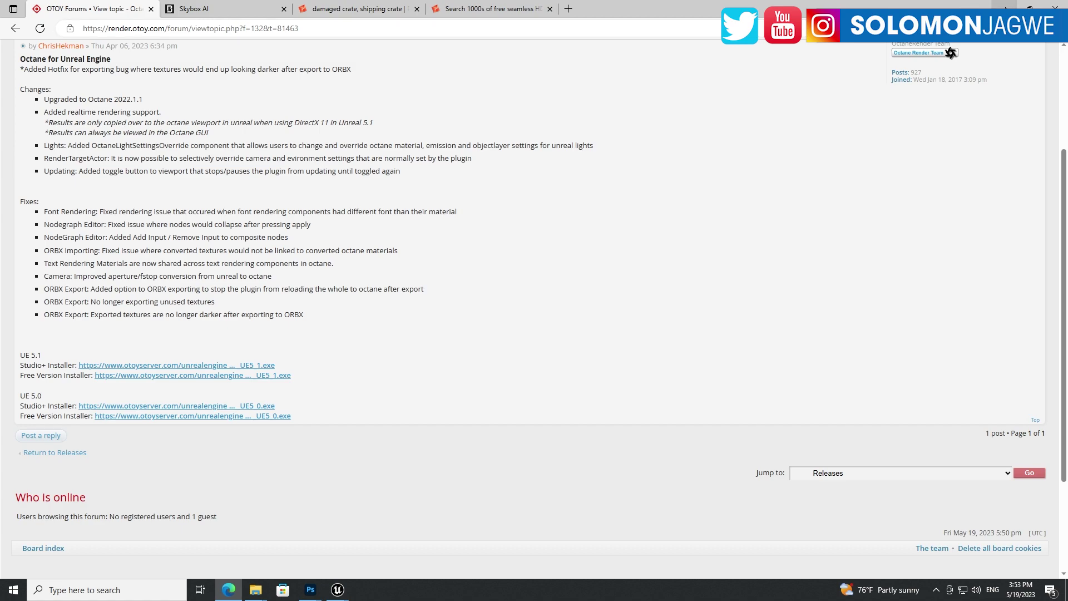
{"action": "left_click", "coordinate": [1005, 8]}
{"action": "left_click_drag", "start_coordinate": [573, 13], "coordinate": [408, 248]}
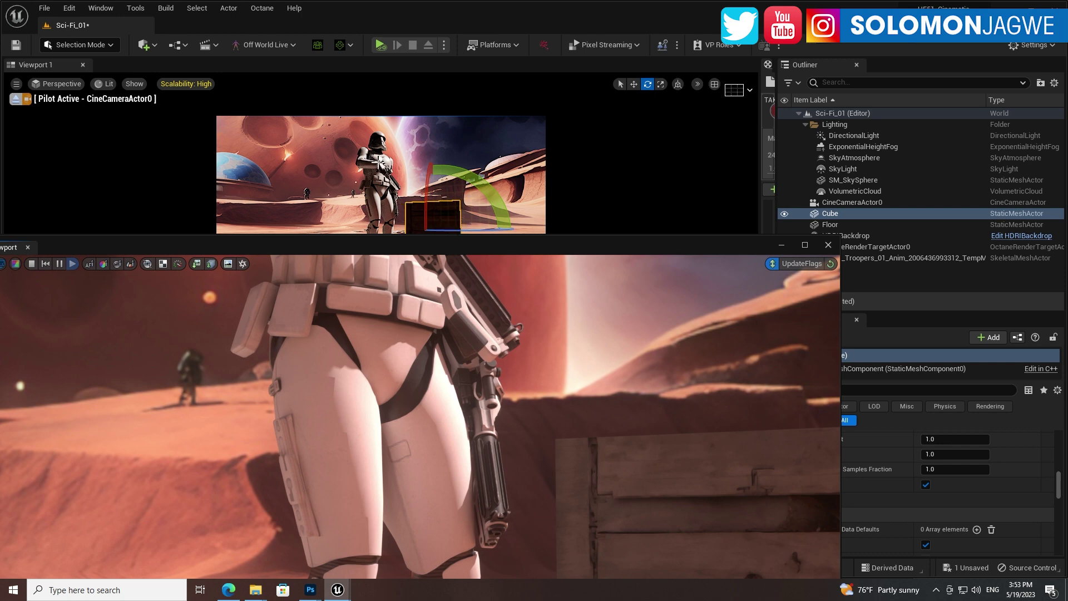
- Dolly the cine camera onto the trooper's torso, resize the Octane render, and enlarge the editor viewport
{"action": "scroll", "coordinate": [448, 219], "scroll_direction": "down", "scroll_amount": 2}
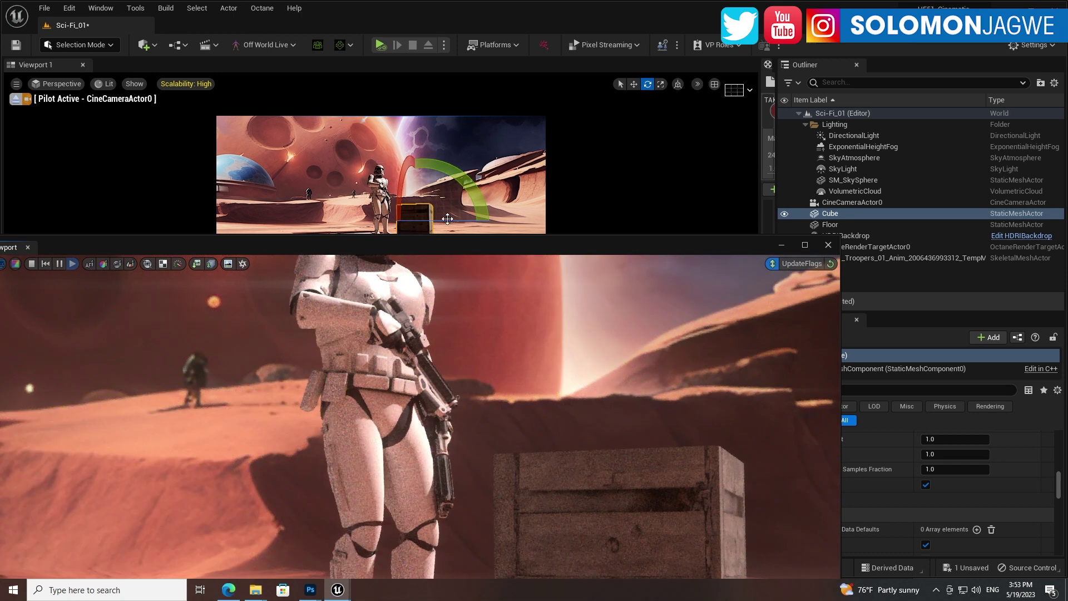
{"action": "left_click_drag", "start_coordinate": [502, 235], "coordinate": [609, 228]}
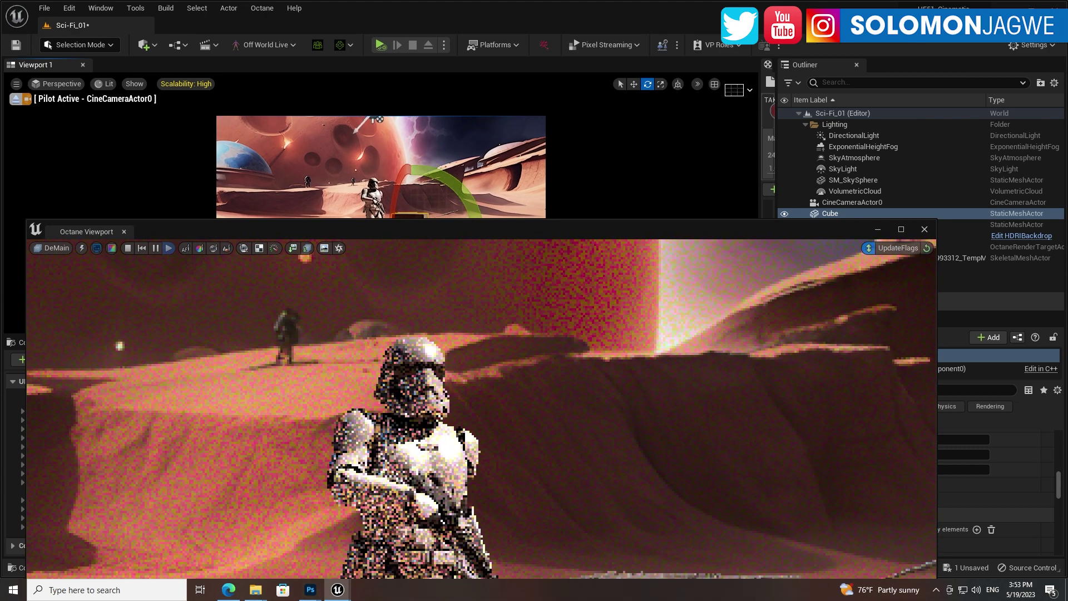
{"action": "scroll", "coordinate": [392, 193], "scroll_direction": "up", "scroll_amount": 5}
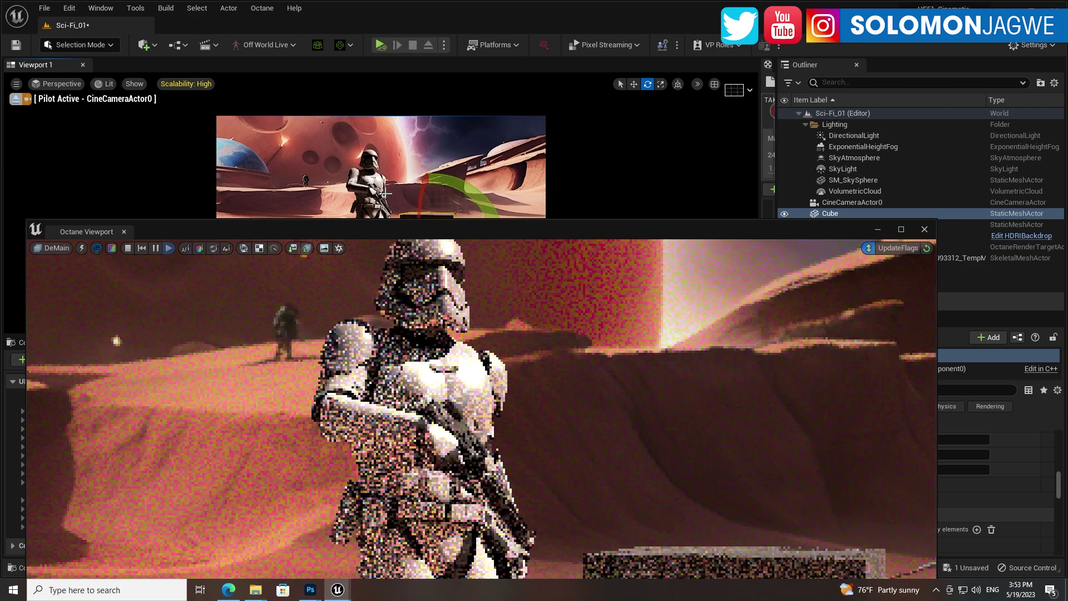
{"action": "scroll", "coordinate": [385, 193], "scroll_direction": "down", "scroll_amount": 3}
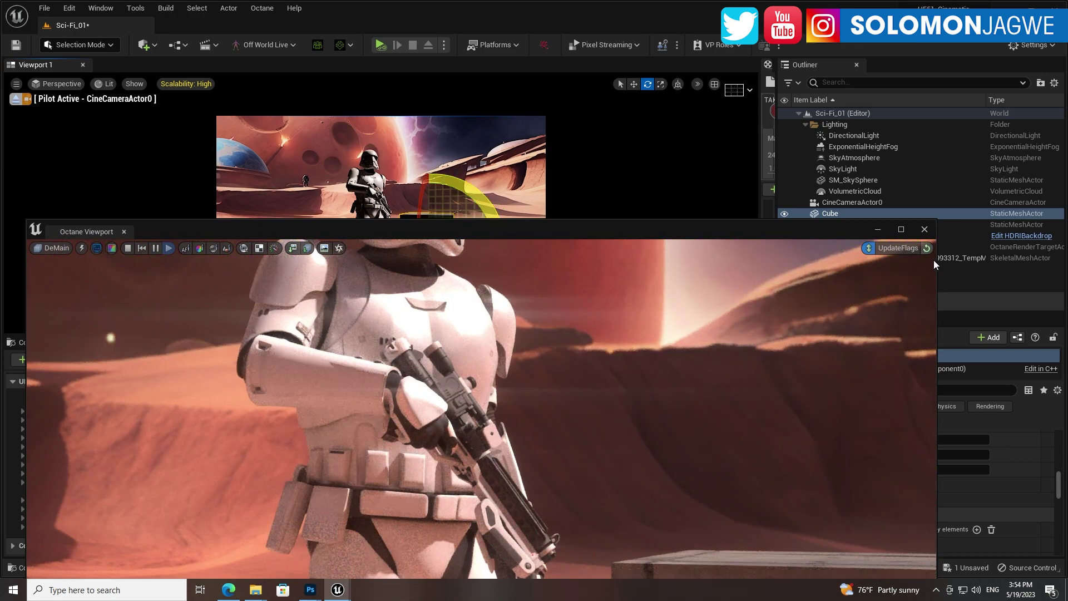
{"action": "left_click_drag", "start_coordinate": [941, 274], "coordinate": [705, 276]}
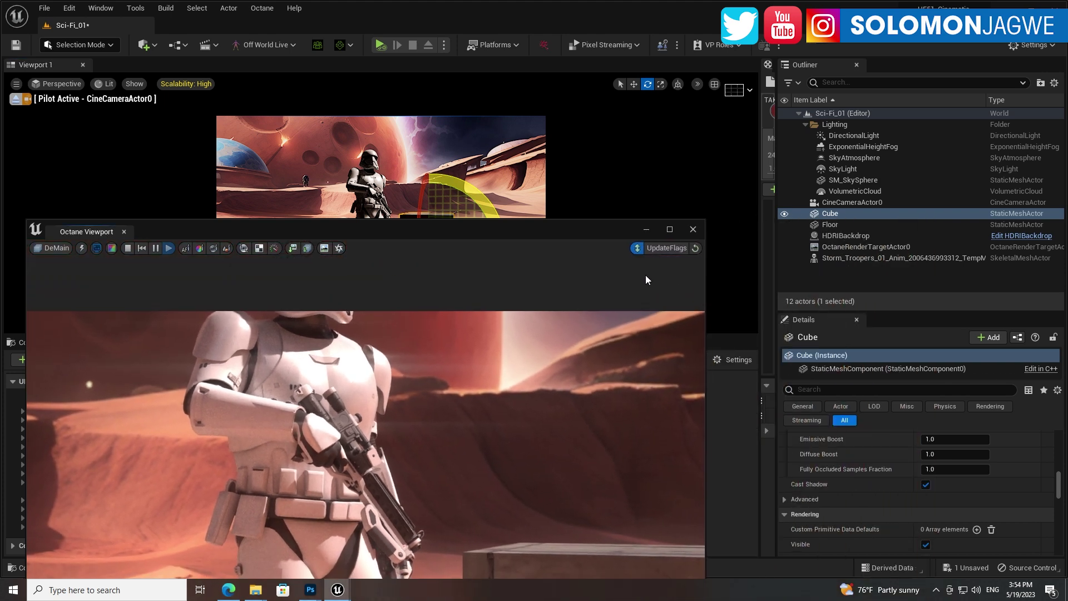
{"action": "left_click_drag", "start_coordinate": [542, 234], "coordinate": [700, 247]}
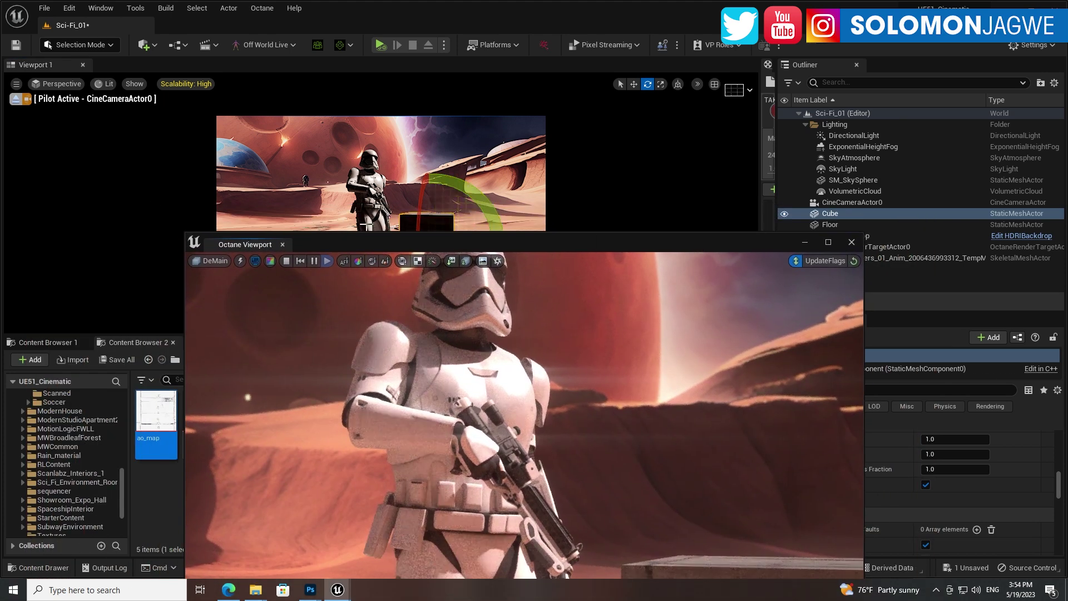
{"action": "left_click_drag", "start_coordinate": [178, 334], "coordinate": [178, 523]}
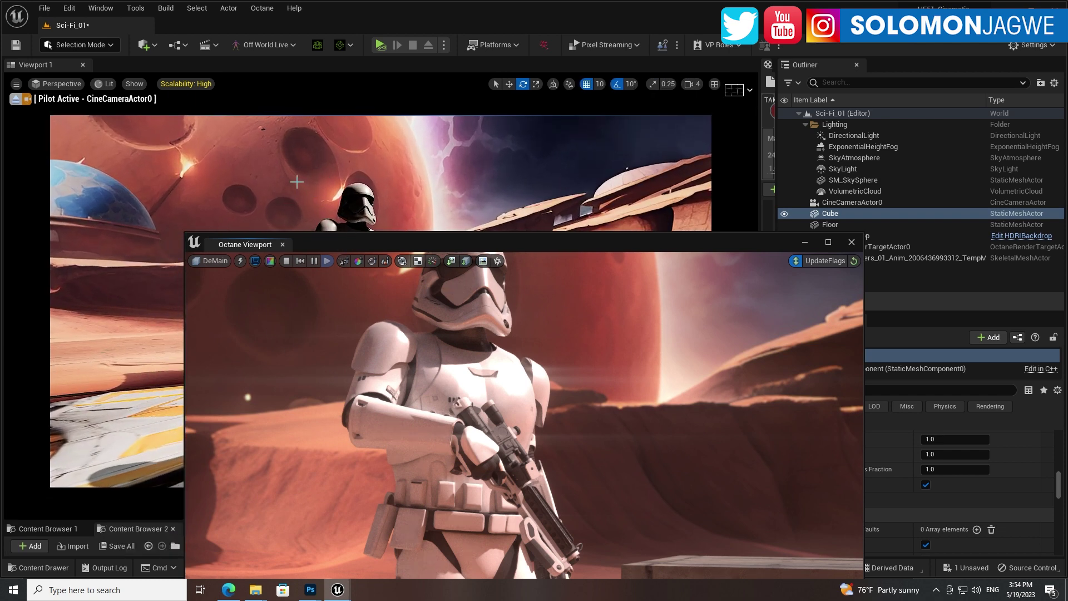
- Shift and rotate the piloted camera around the trooper, then move and widen the Octane render window
{"action": "mouse_move", "coordinate": [298, 182]}
{"action": "right_mouse_down"}
{"action": "mouse_move", "coordinate": [273, 183]}
{"action": "mouse_move", "coordinate": [301, 185]}
{"action": "right_mouse_up"}
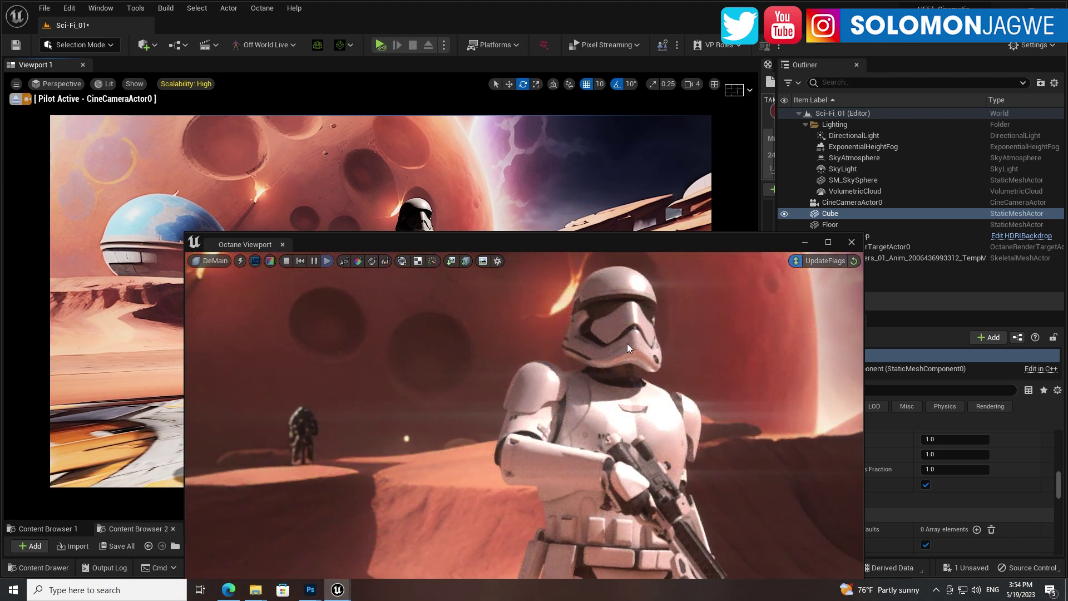
{"action": "scroll", "coordinate": [356, 169], "scroll_direction": "up", "scroll_amount": 3}
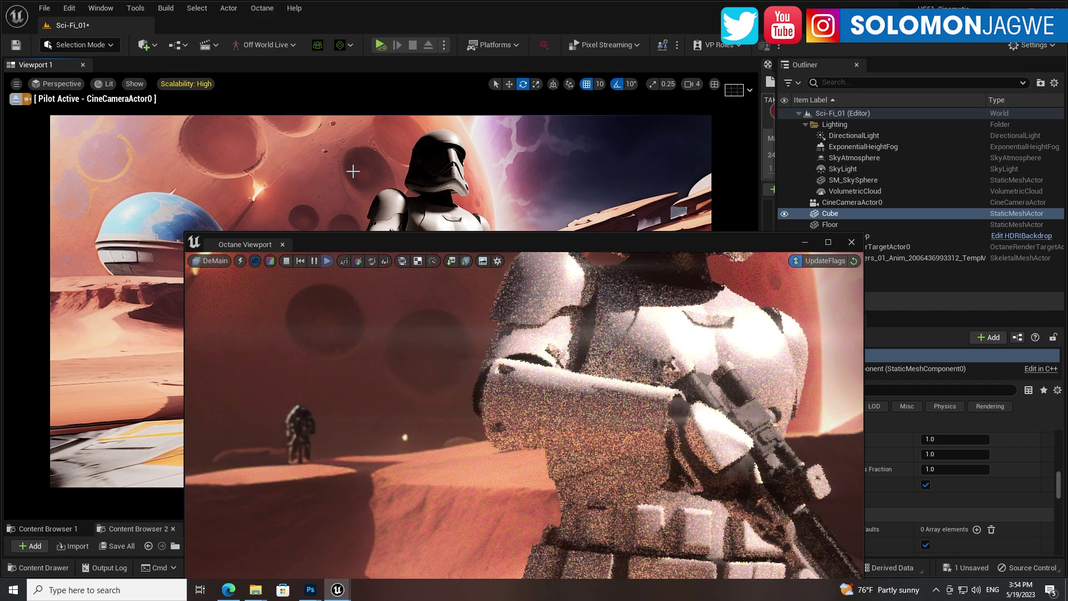
{"action": "mouse_move", "coordinate": [411, 203]}
{"action": "right_mouse_down"}
{"action": "mouse_move", "coordinate": [434, 201]}
{"action": "mouse_move", "coordinate": [416, 204]}
{"action": "right_mouse_up"}
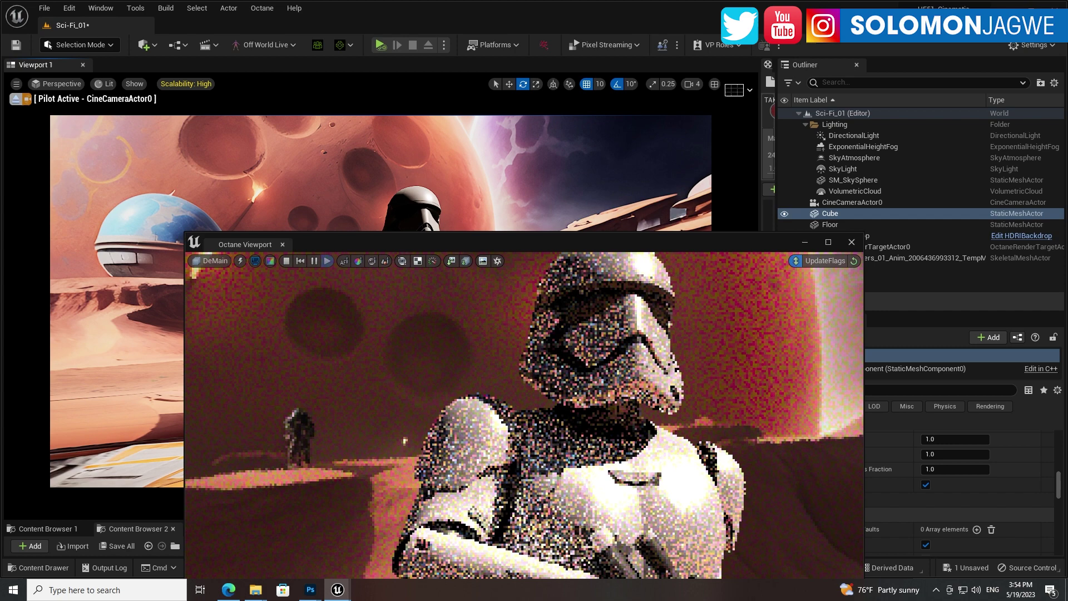
{"action": "left_click_drag", "start_coordinate": [569, 245], "coordinate": [449, 60]}
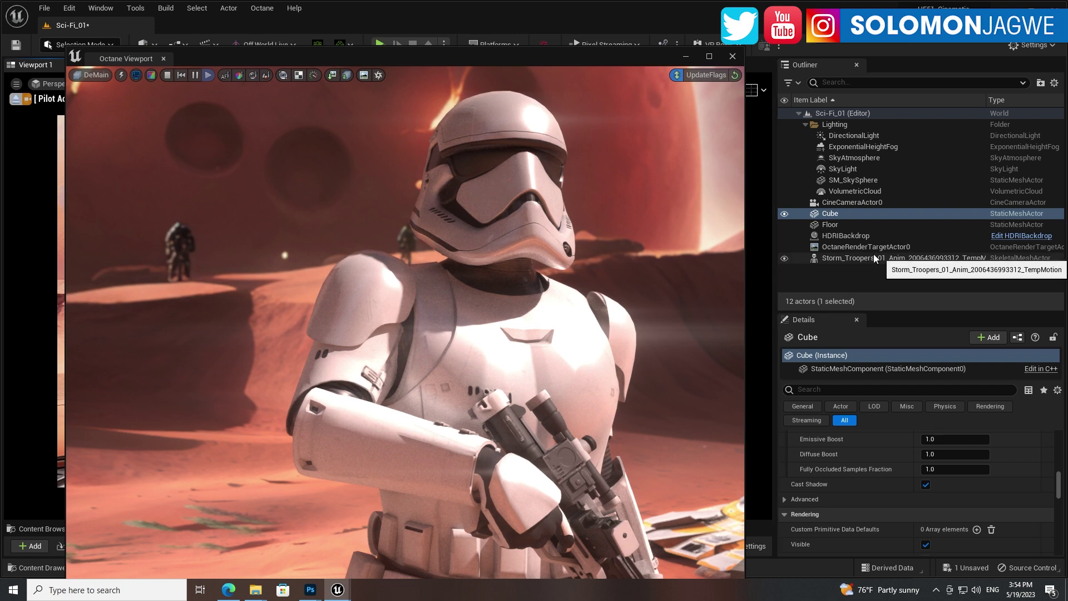
{"action": "left_click_drag", "start_coordinate": [744, 135], "coordinate": [939, 144]}
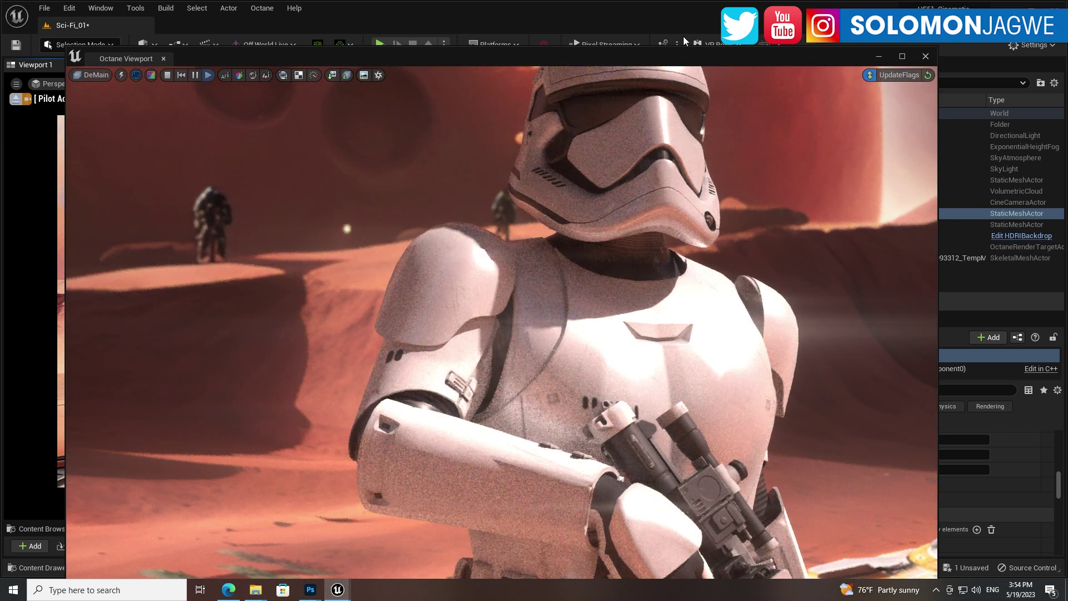
{"action": "left_click_drag", "start_coordinate": [700, 55], "coordinate": [672, 192]}
- Frame the trooper's helmet and shoulders against the red planet, then raise the Octane render into place
{"action": "mouse_move", "coordinate": [546, 171]}
{"action": "right_mouse_down"}
{"action": "mouse_move", "coordinate": [578, 150]}
{"action": "mouse_move", "coordinate": [557, 189]}
{"action": "right_mouse_up"}
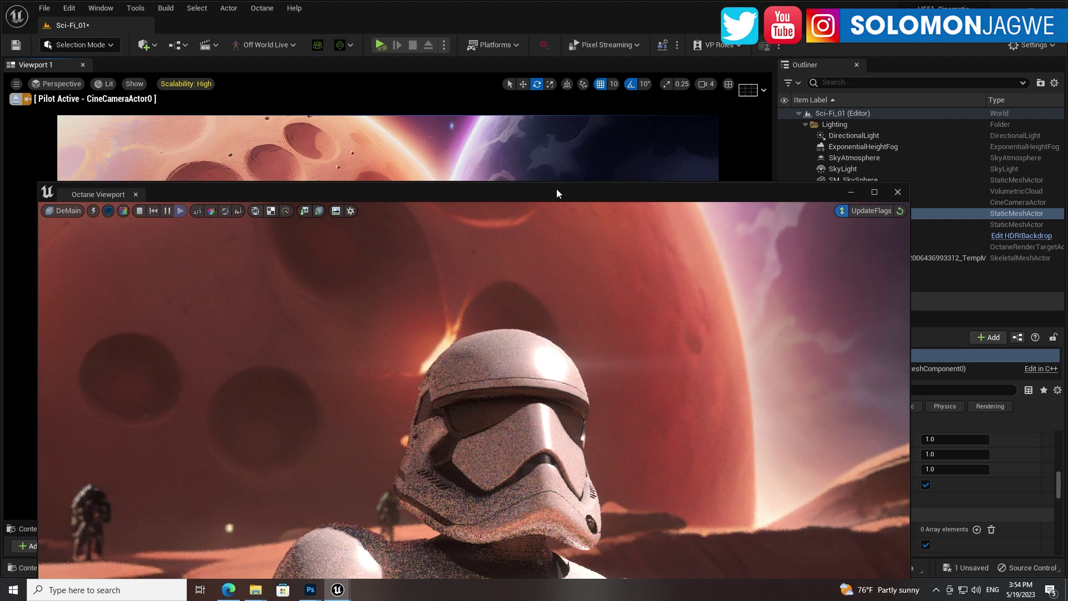
{"action": "left_click_drag", "start_coordinate": [576, 192], "coordinate": [598, 109]}
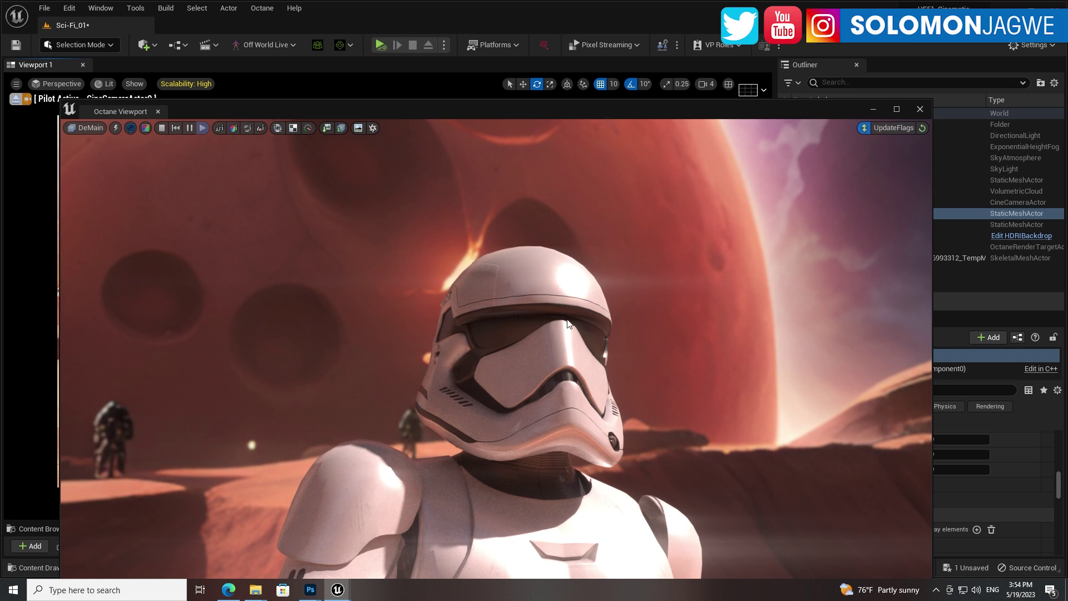
{"action": "left_click_drag", "start_coordinate": [560, 104], "coordinate": [564, 37]}
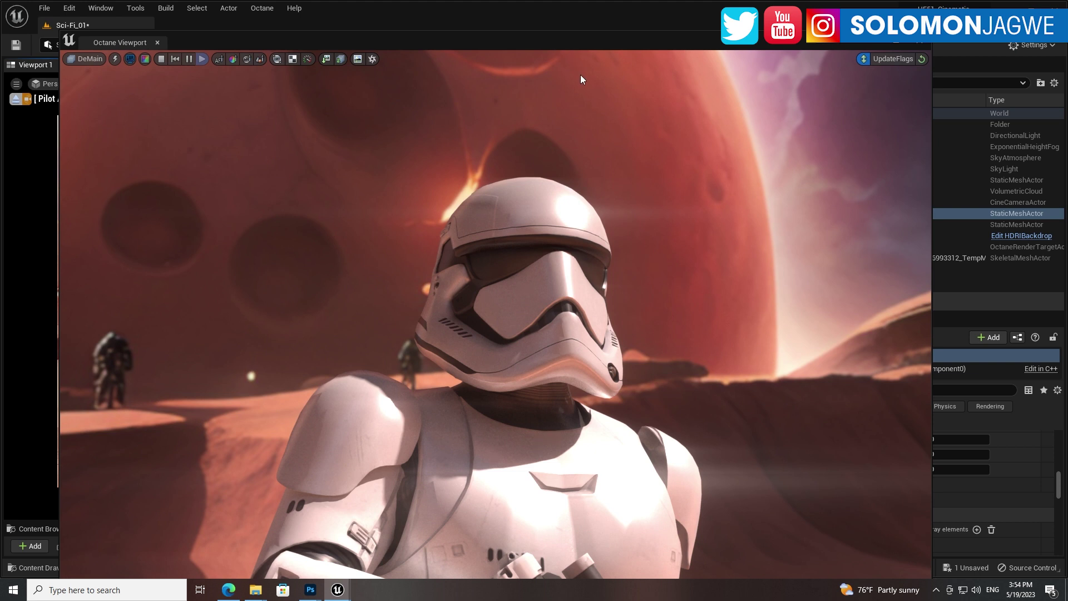
{"action": "left_click_drag", "start_coordinate": [633, 46], "coordinate": [606, 70]}
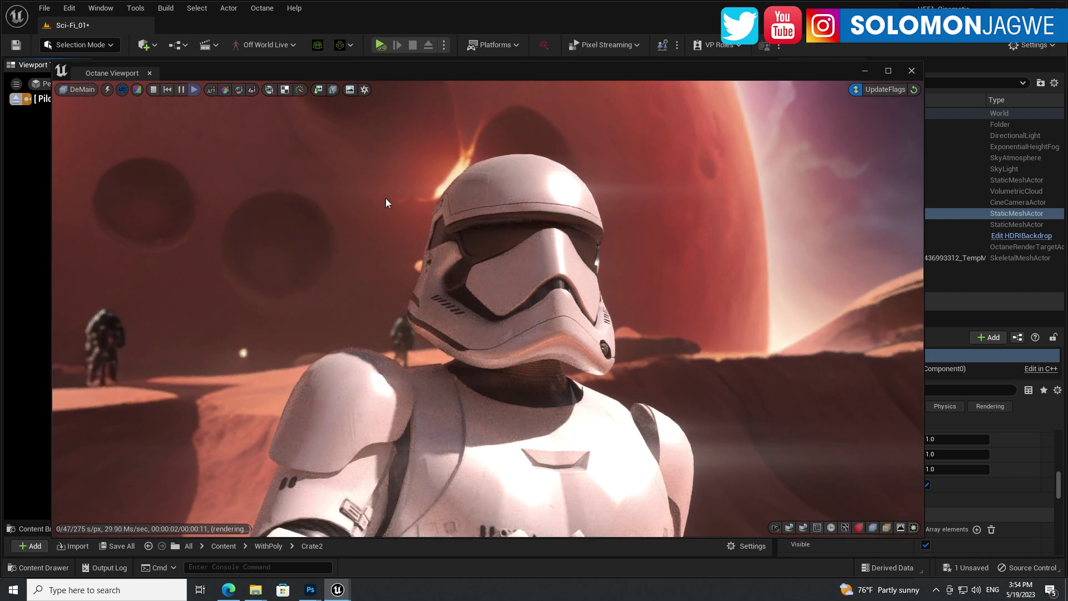
- Select the HDRIBackdrop actor and enlarge the Octane render preview over Viewport 1
{"action": "left_click_drag", "start_coordinate": [629, 72], "coordinate": [431, 258]}
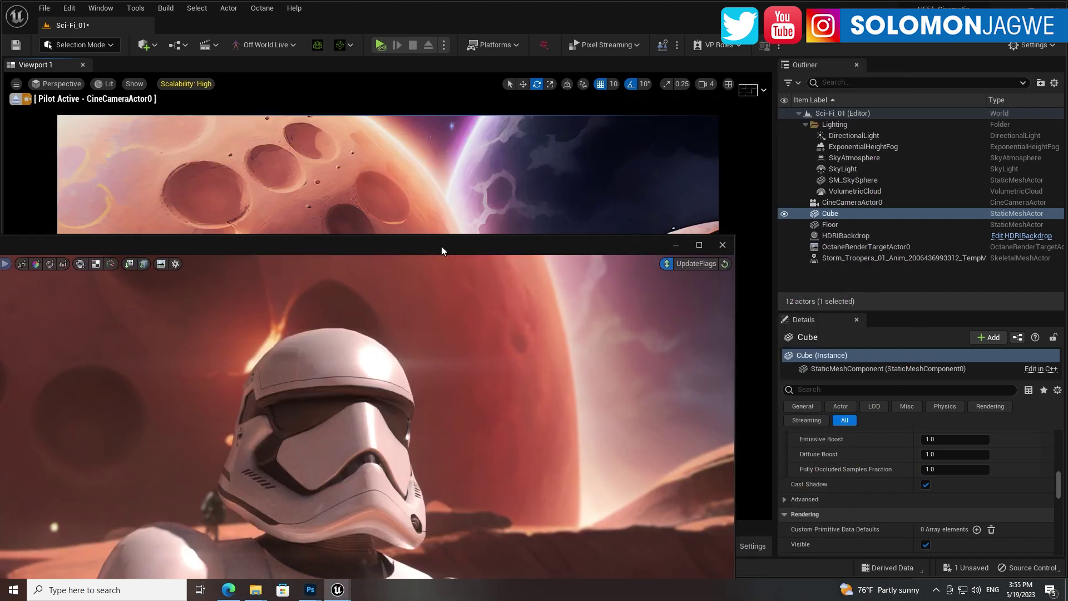
{"action": "left_click", "coordinate": [427, 195]}
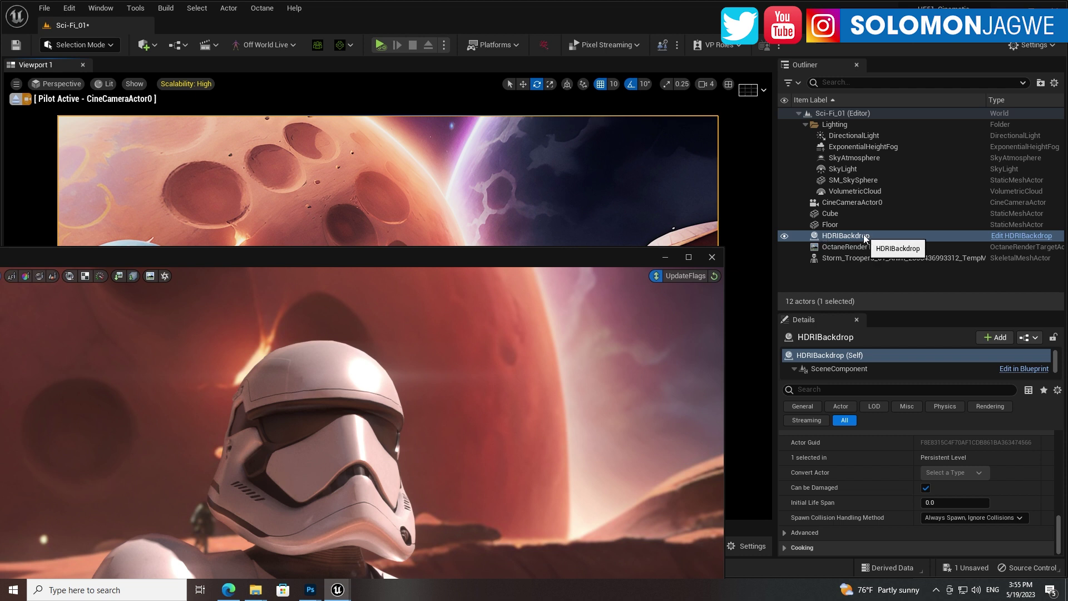
{"action": "left_click_drag", "start_coordinate": [534, 255], "coordinate": [609, 76]}
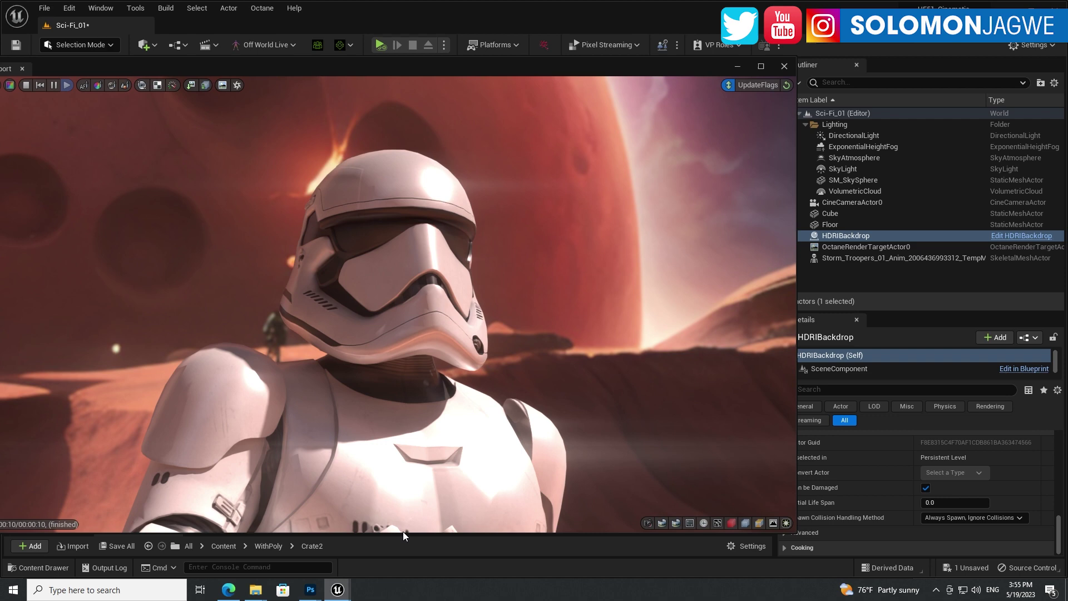
- Bring up the 'starwars tatooine' skybox in Skybox AI and rotate around its desert panorama
{"action": "left_click", "coordinate": [228, 589]}
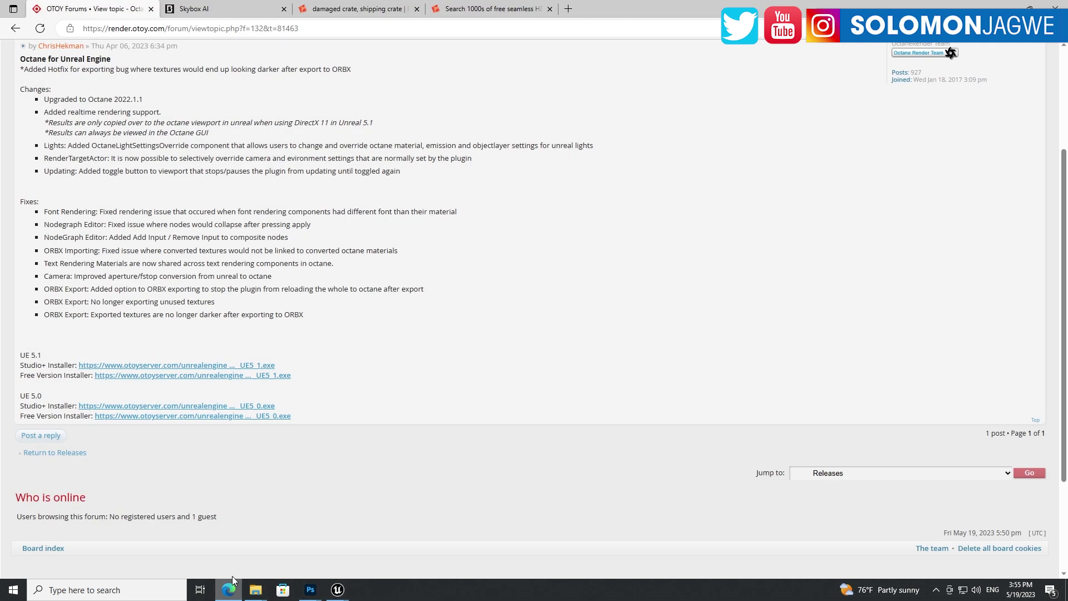
{"action": "left_click", "coordinate": [216, 10]}
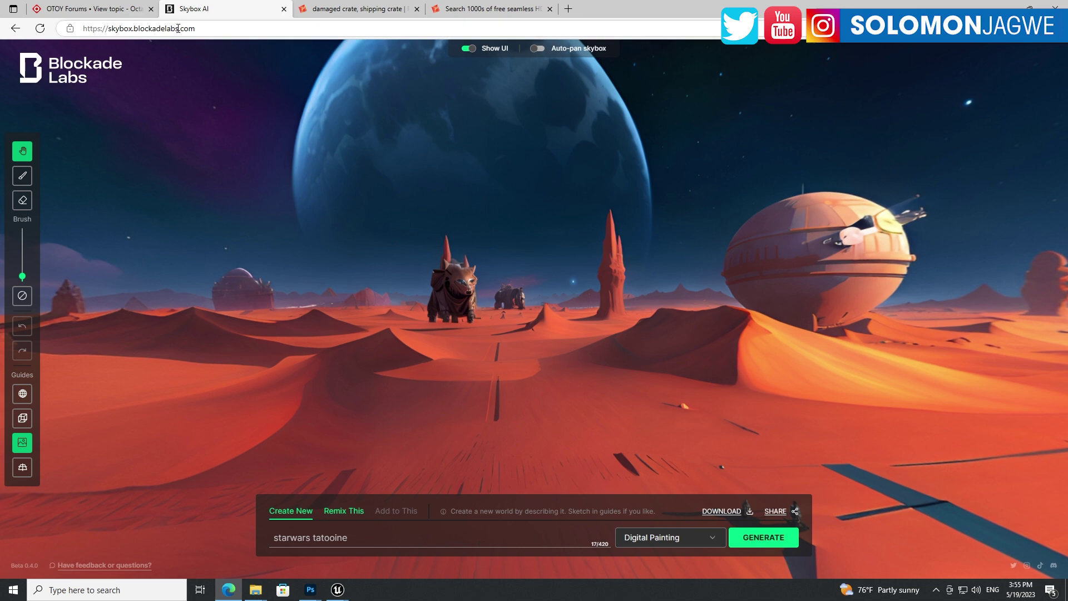
{"action": "mouse_move", "coordinate": [439, 302]}
{"action": "left_mouse_down"}
{"action": "mouse_move", "coordinate": [556, 300]}
{"action": "mouse_move", "coordinate": [425, 332]}
{"action": "mouse_move", "coordinate": [453, 306]}
{"action": "left_mouse_up"}
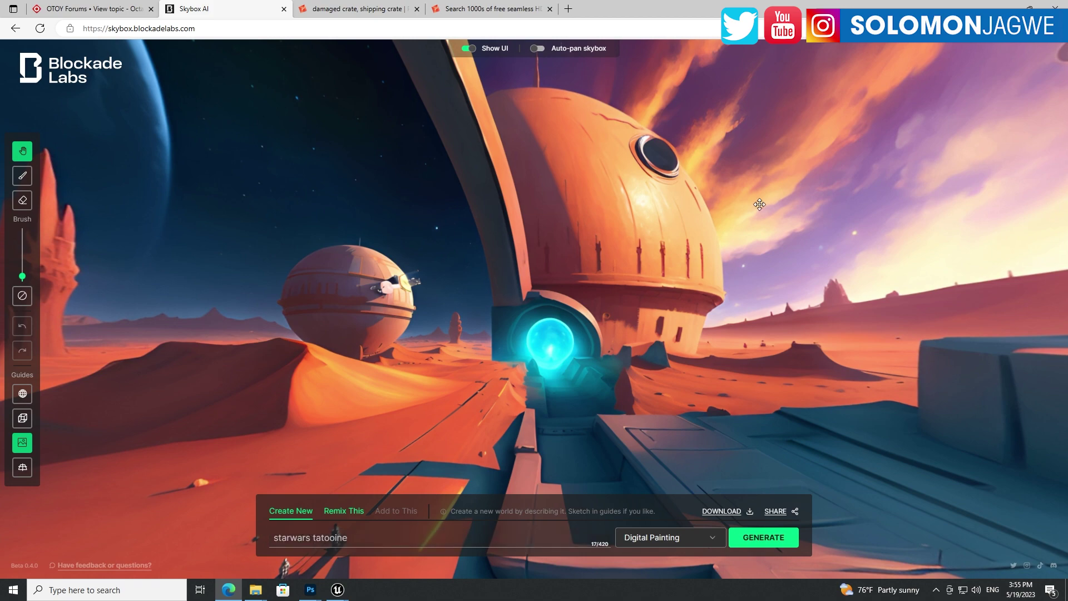
{"action": "left_click_drag", "start_coordinate": [746, 217], "coordinate": [621, 239]}
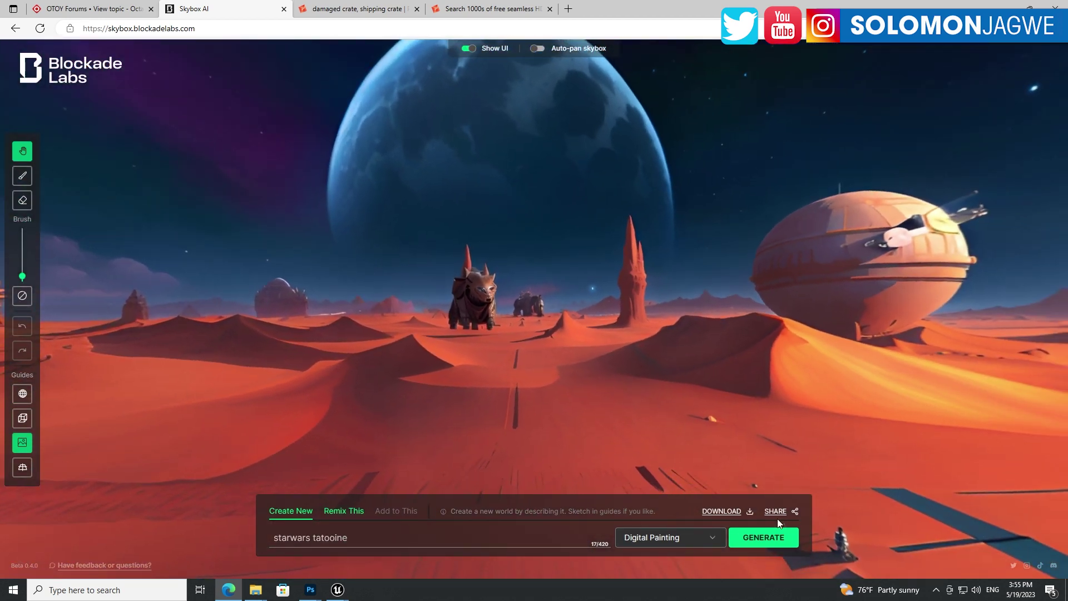
- Confirm the Tatooine panorama's image size is 6144 × 3072 in Photoshop
{"action": "mouse_move", "coordinate": [311, 589]}
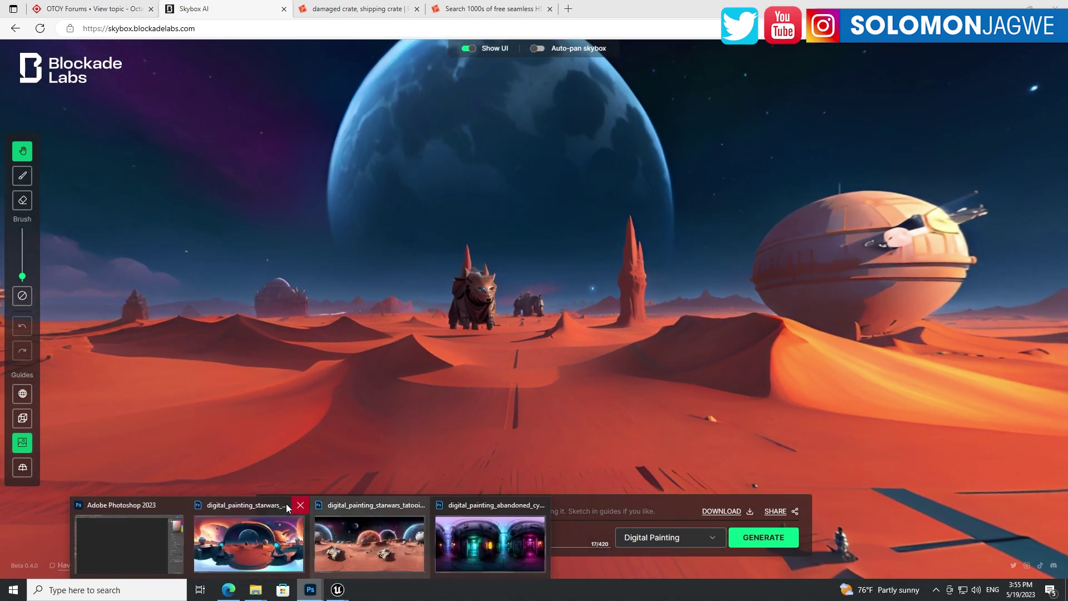
{"action": "left_click", "coordinate": [251, 503]}
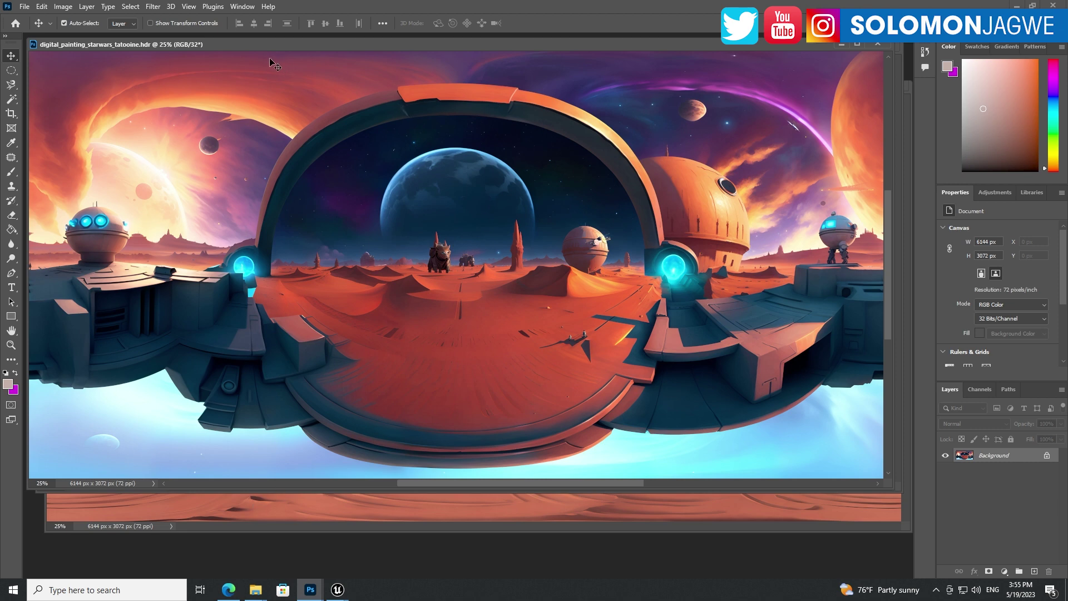
{"action": "right_click", "coordinate": [236, 46]}
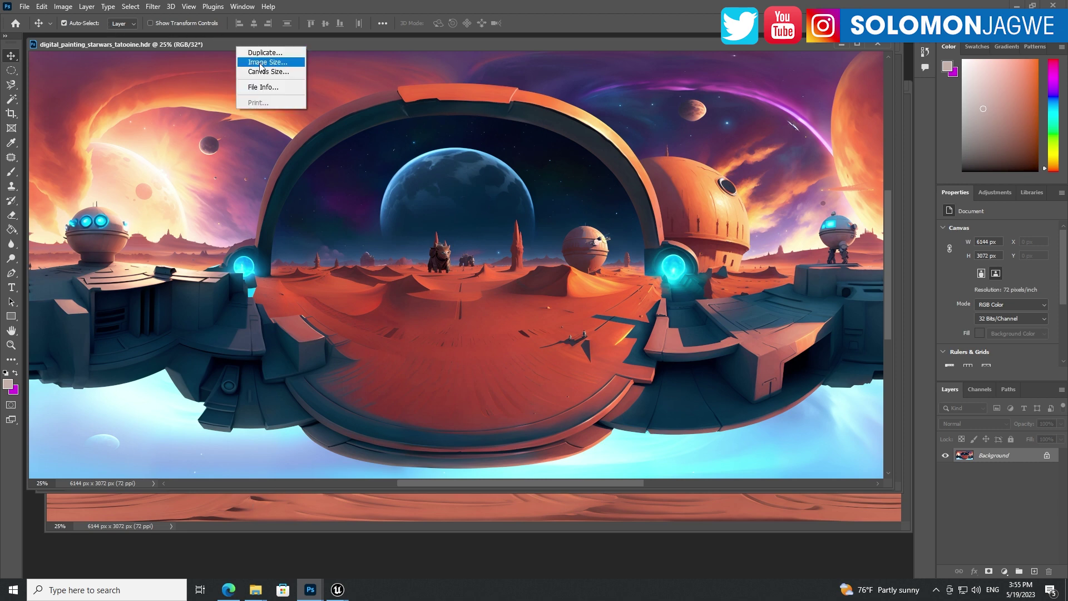
{"action": "left_click", "coordinate": [257, 63]}
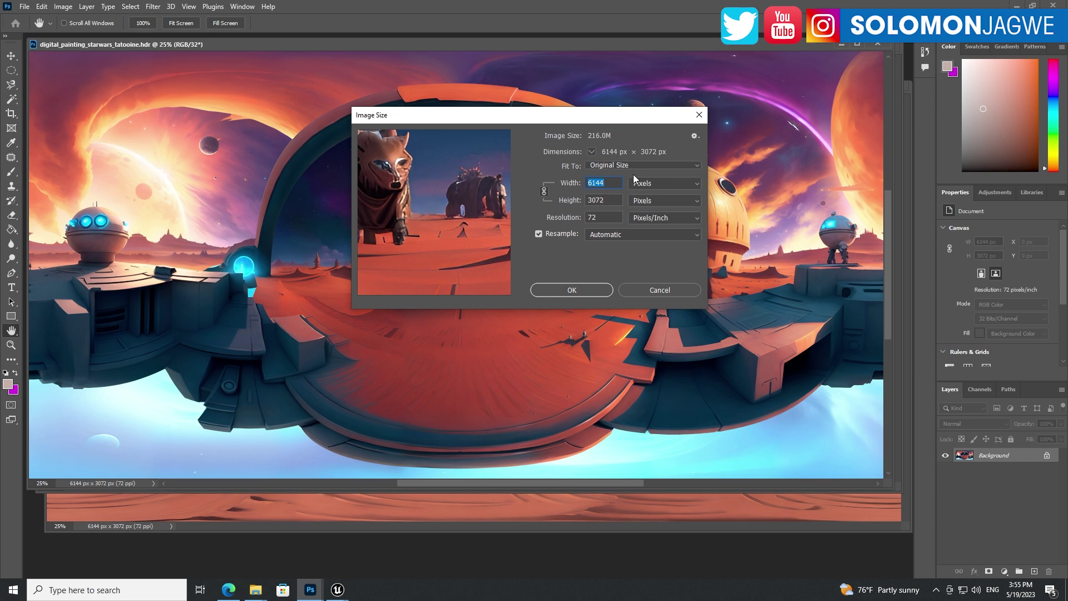
{"action": "left_click", "coordinate": [700, 114]}
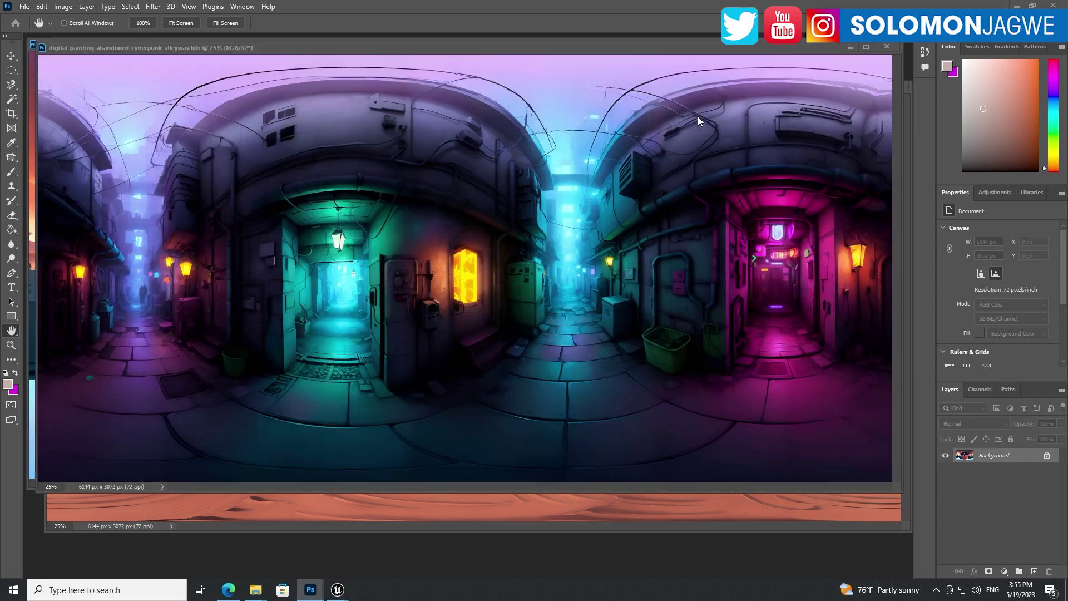
- Check under Image > Mode that the Tatooine document is 32 bits per channel
{"action": "key", "text": "v"}
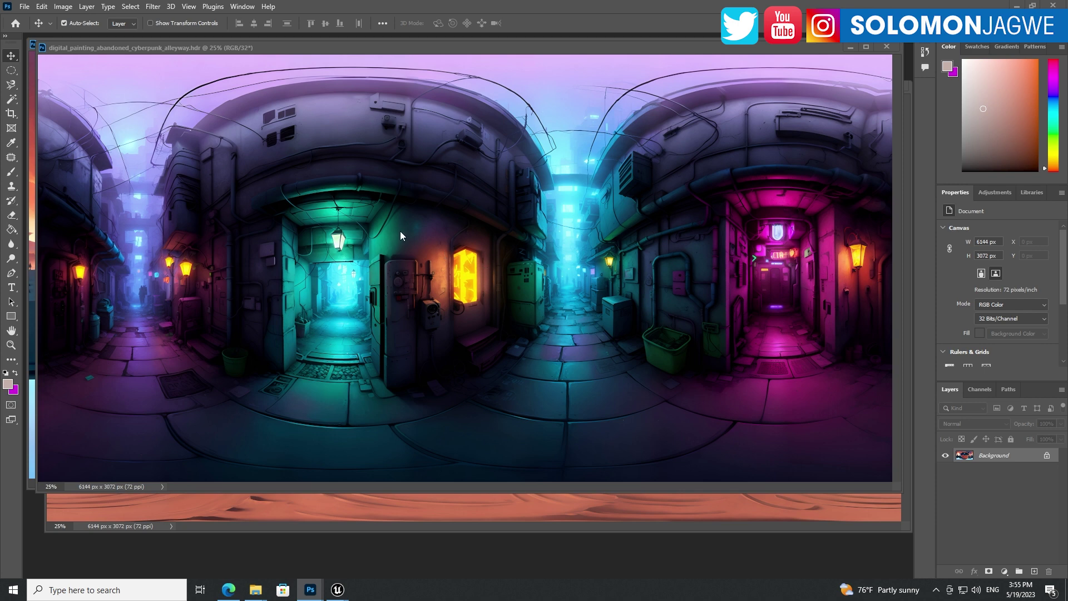
{"action": "left_click_drag", "start_coordinate": [179, 48], "coordinate": [197, 83]}
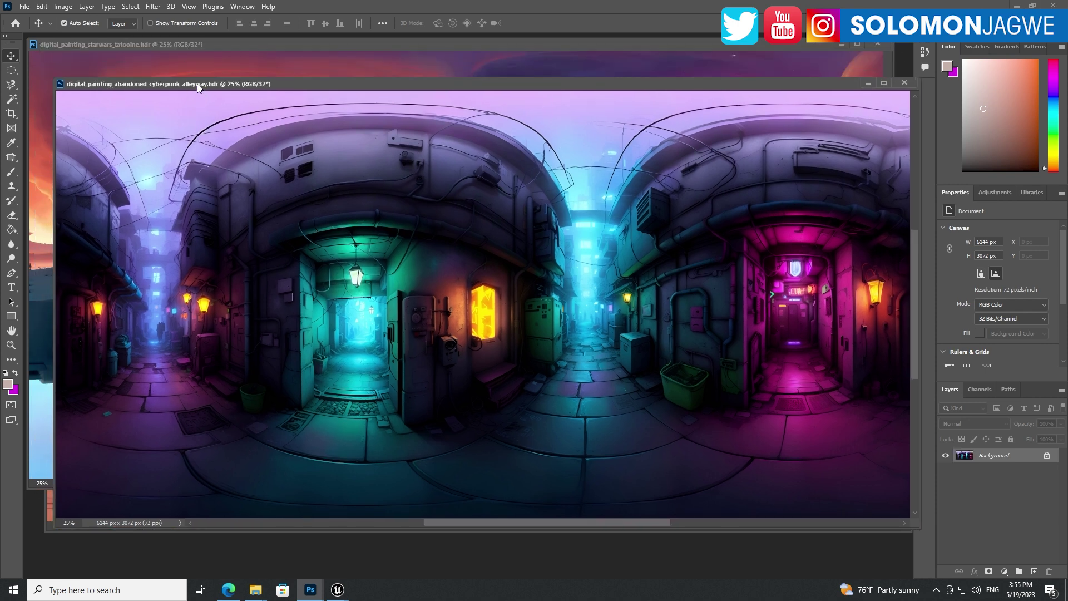
{"action": "left_click", "coordinate": [207, 43]}
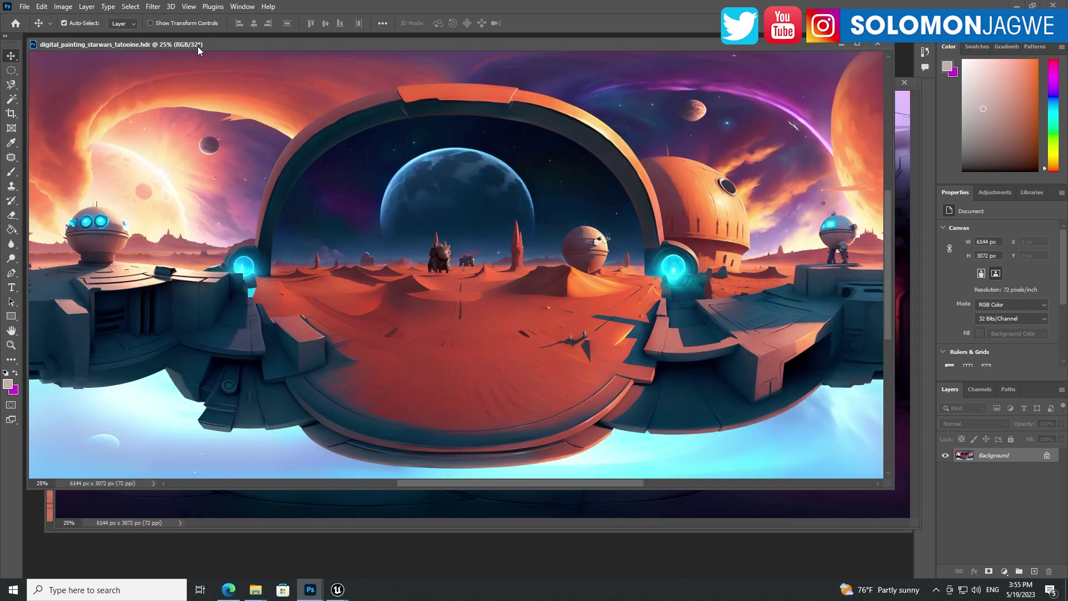
{"action": "left_click", "coordinate": [64, 7]}
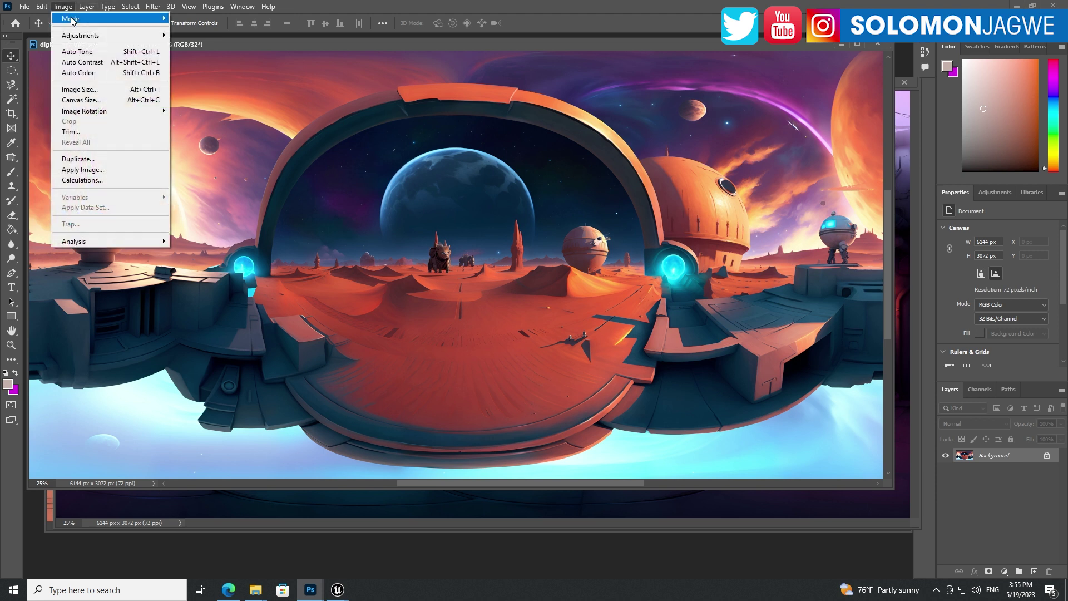
{"action": "mouse_move", "coordinate": [73, 18]}
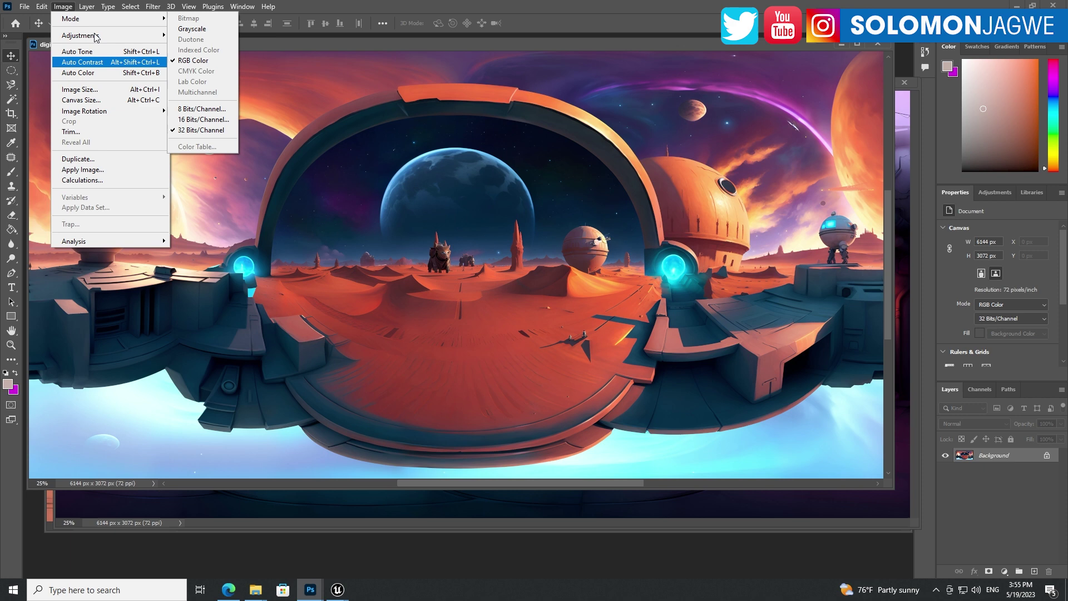
{"action": "mouse_move", "coordinate": [268, 6]}
{"action": "left_click", "coordinate": [395, 5]}
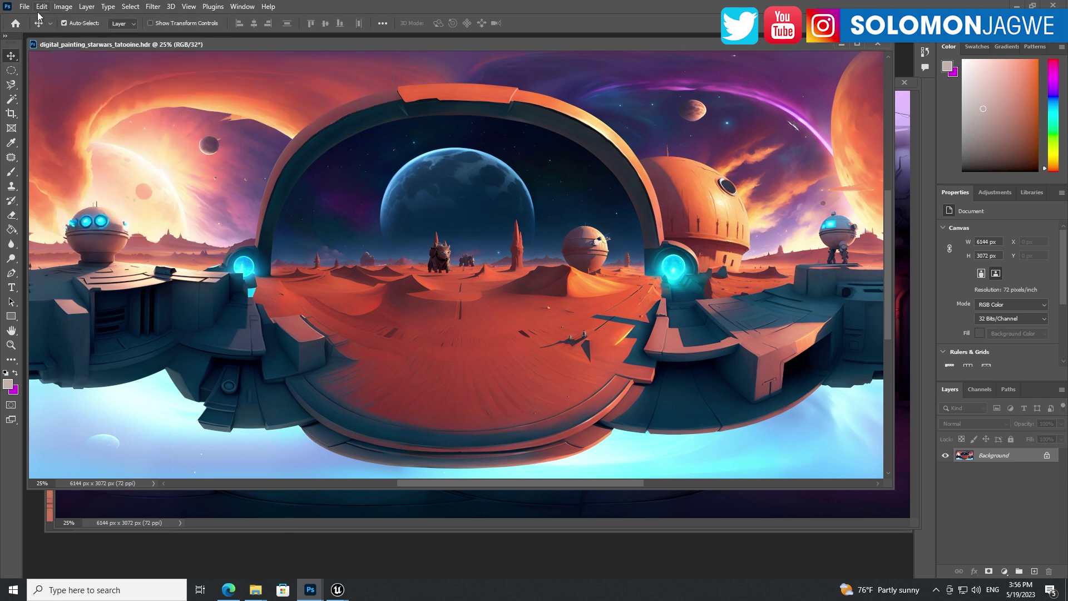
- Cancel a Save As of the panorama and return to Unreal Engine
{"action": "left_click", "coordinate": [24, 6]}
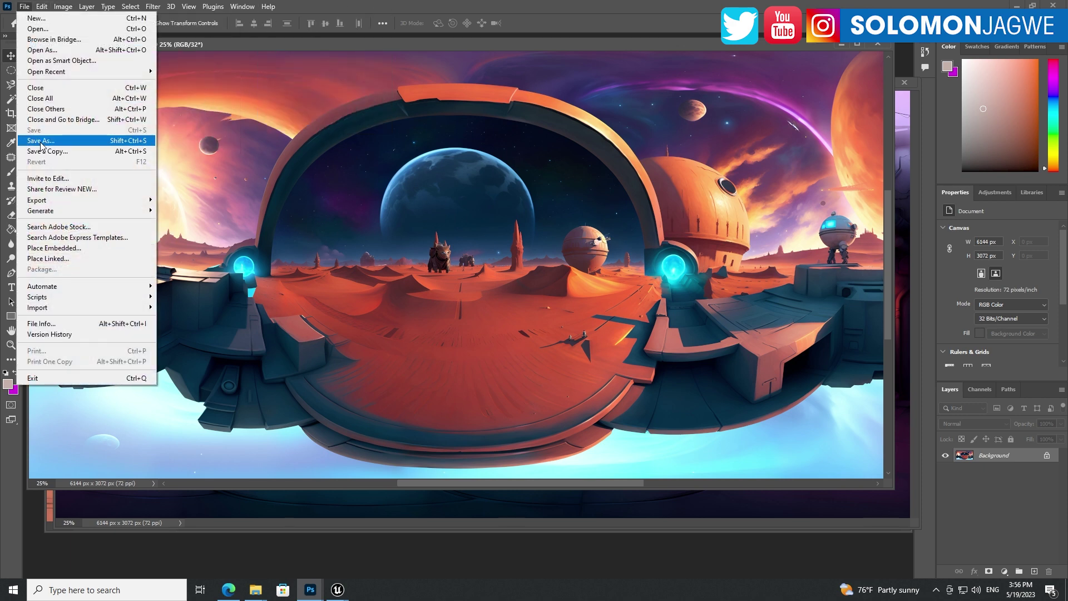
{"action": "left_click", "coordinate": [41, 143]}
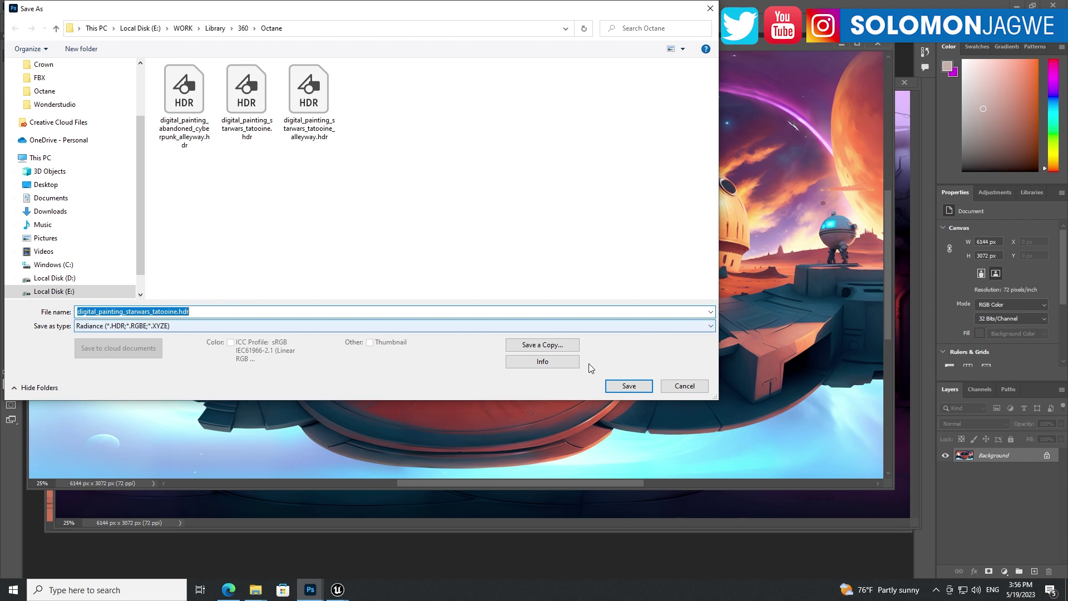
{"action": "left_click", "coordinate": [684, 386]}
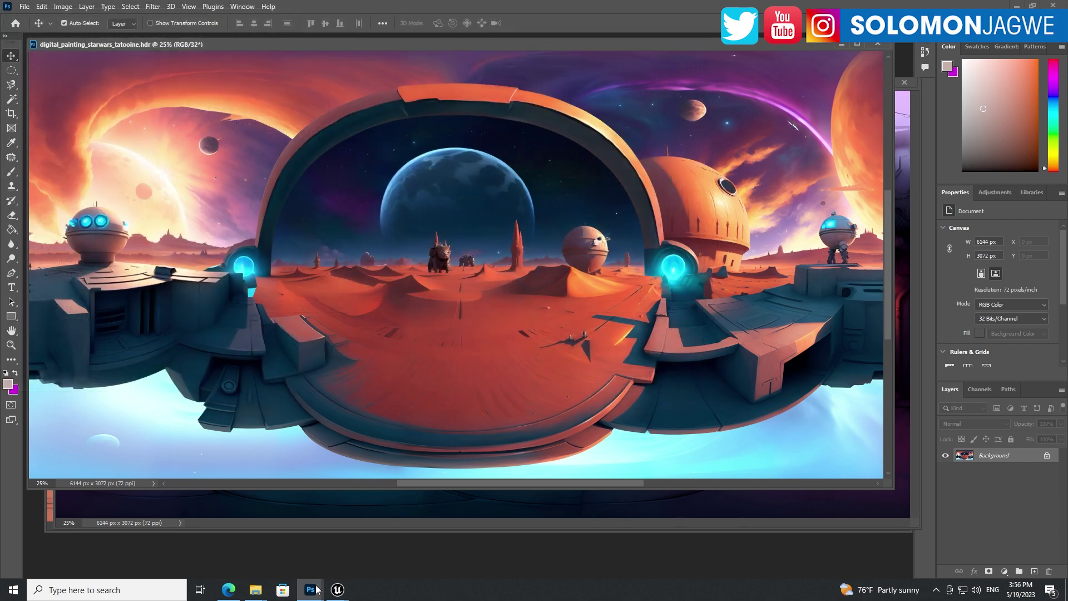
{"action": "mouse_move", "coordinate": [337, 589]}
{"action": "left_click", "coordinate": [260, 511]}
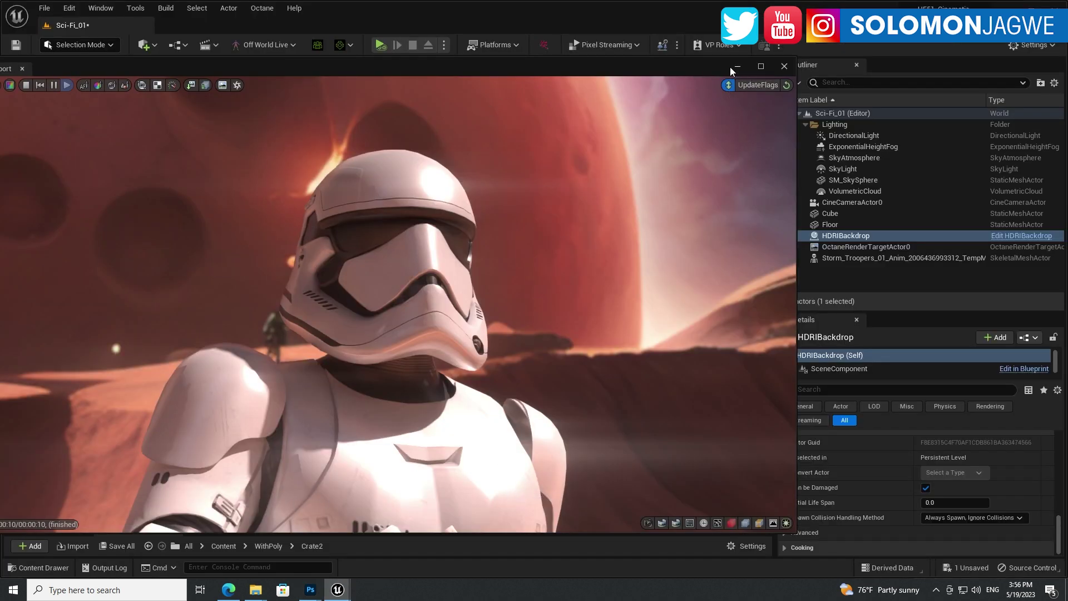
- Shrink the Octane window, enlarge the content browser, and show the HDRi folder's four textures
{"action": "mouse_move", "coordinate": [683, 60]}
{"action": "left_mouse_down"}
{"action": "mouse_move", "coordinate": [601, 233]}
{"action": "mouse_move", "coordinate": [579, 256]}
{"action": "mouse_move", "coordinate": [695, 66]}
{"action": "left_mouse_up"}
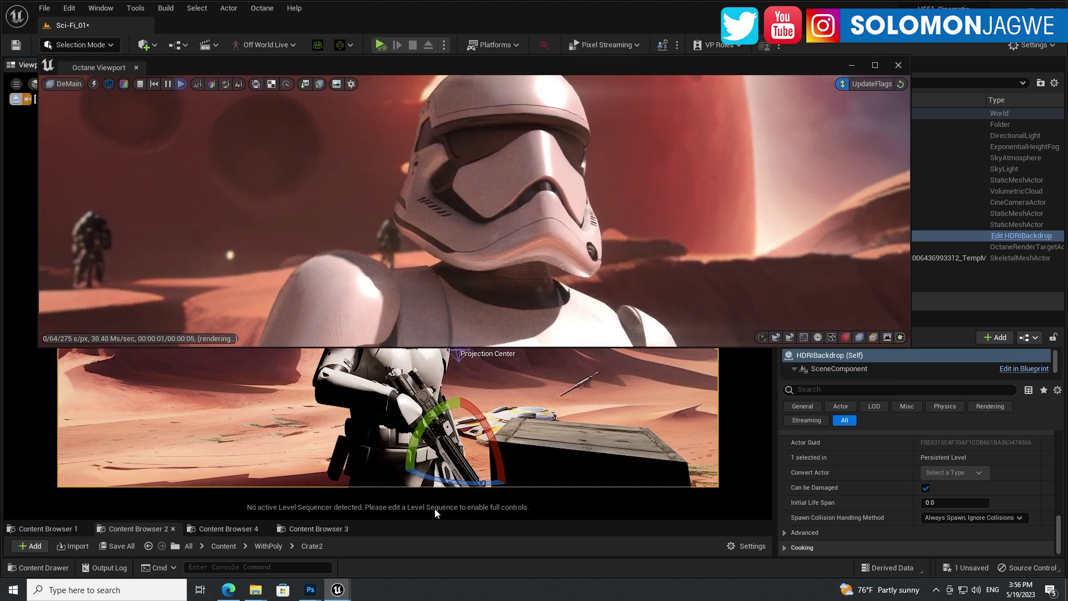
{"action": "left_click_drag", "start_coordinate": [432, 521], "coordinate": [423, 348]}
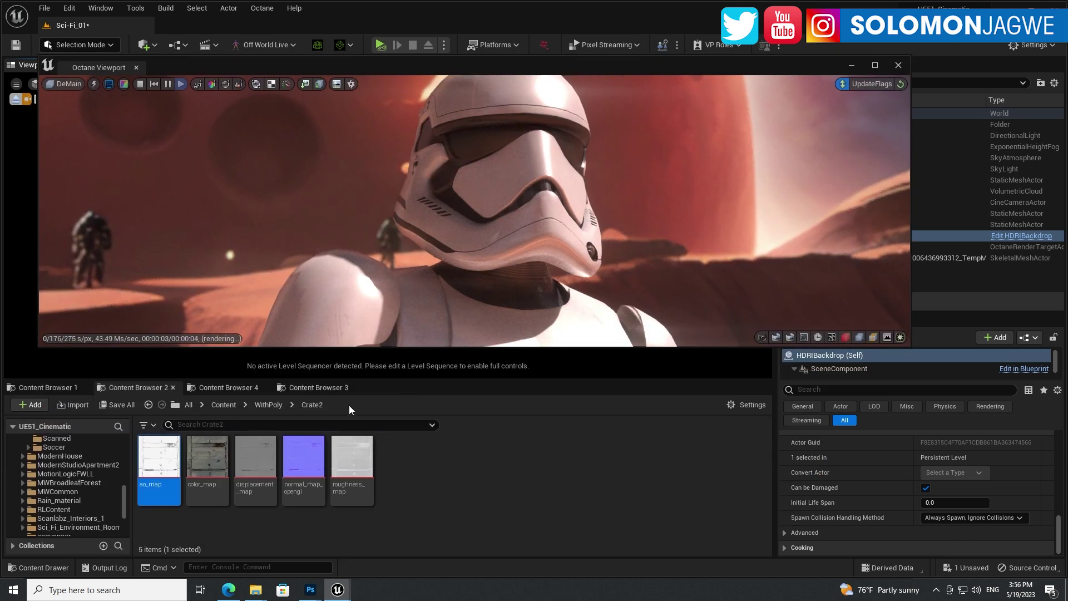
{"action": "left_click", "coordinate": [248, 389]}
{"action": "left_click", "coordinate": [326, 388]}
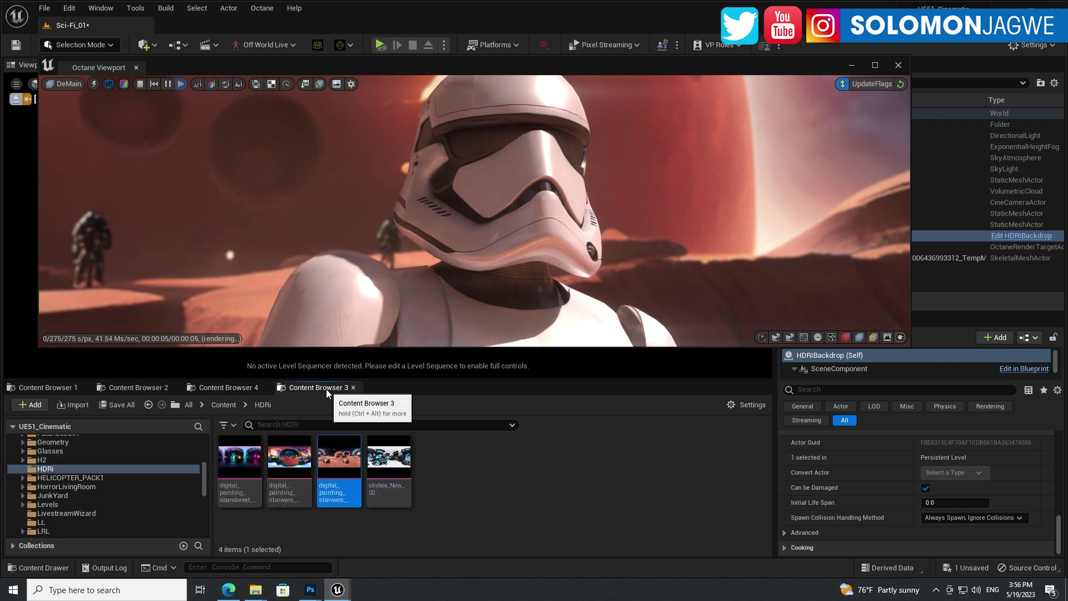
{"action": "mouse_move", "coordinate": [352, 465]}
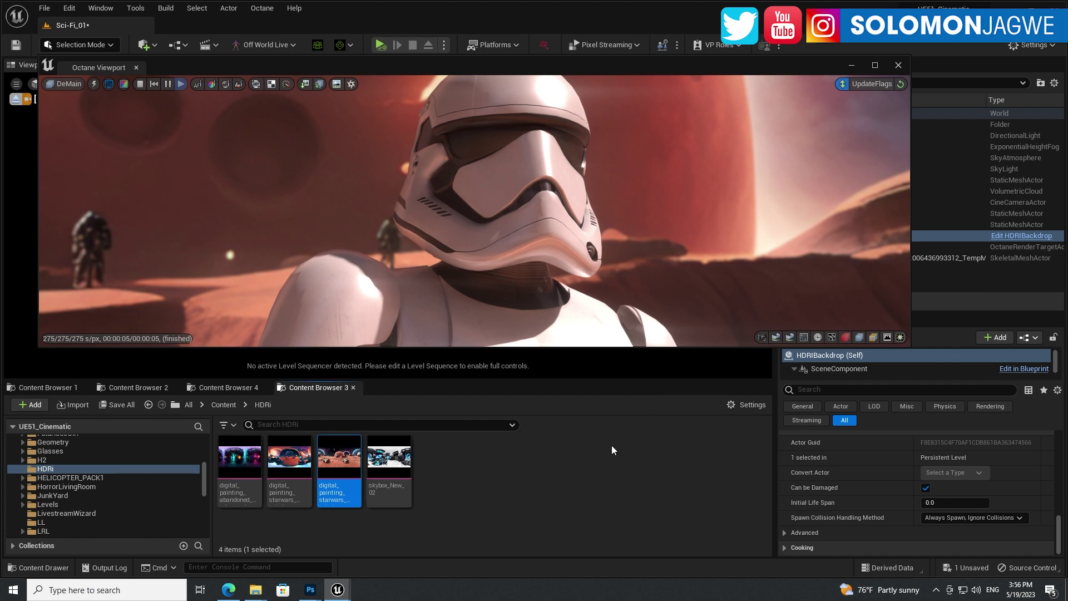
- Assign the Tatooine HDRI, then the red-planet HDRI, to the HDRIBackdrop Cubemap slot
{"action": "left_click_drag", "start_coordinate": [911, 158], "coordinate": [710, 164]}
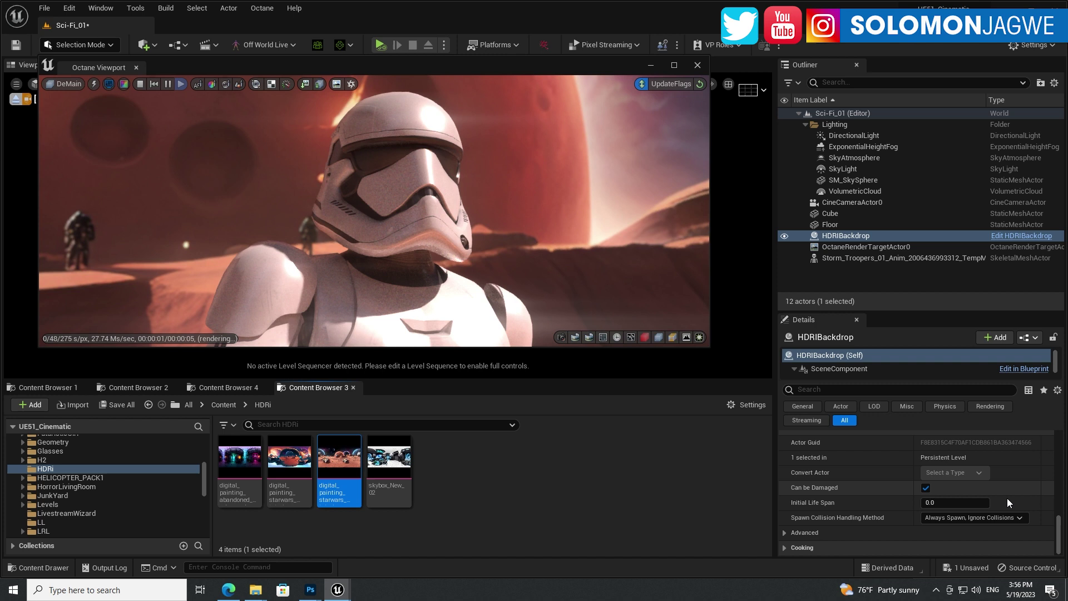
{"action": "left_click_drag", "start_coordinate": [1060, 535], "coordinate": [1064, 452]}
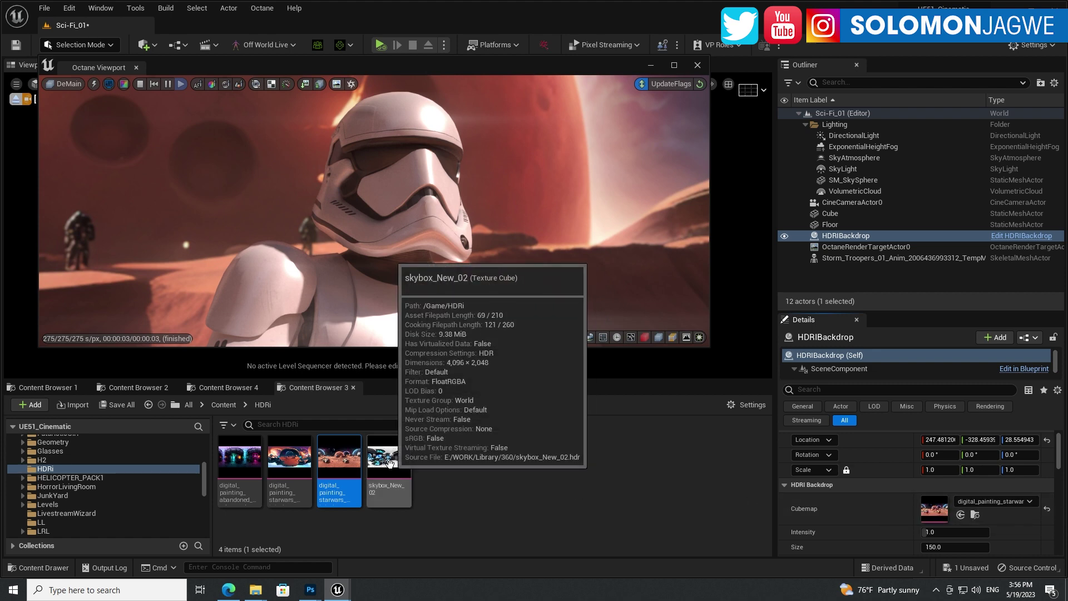
{"action": "left_click", "coordinate": [291, 459]}
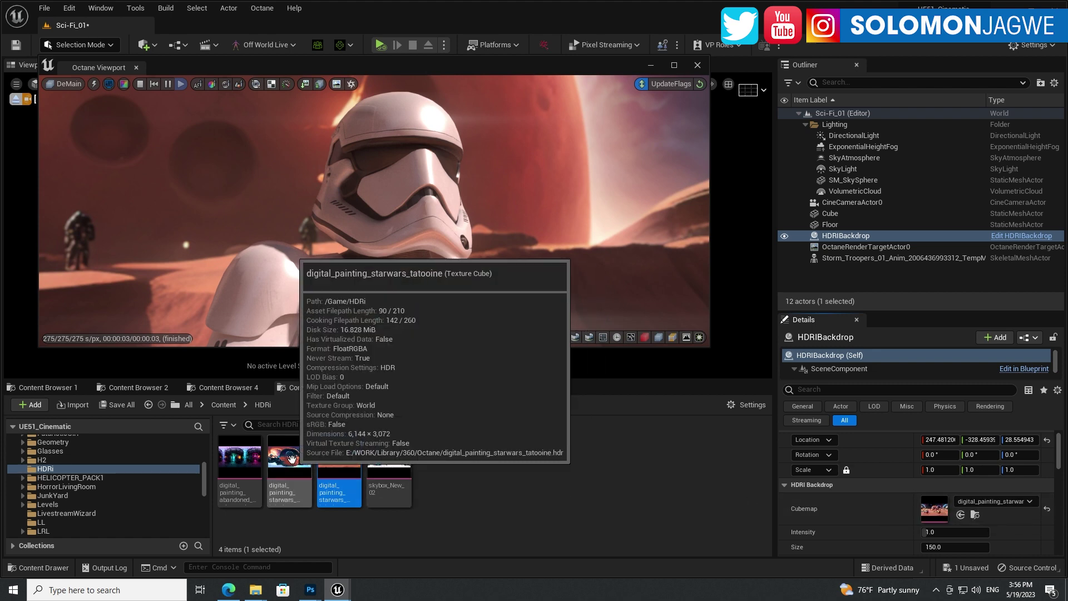
{"action": "left_click_drag", "start_coordinate": [291, 459], "coordinate": [926, 507]}
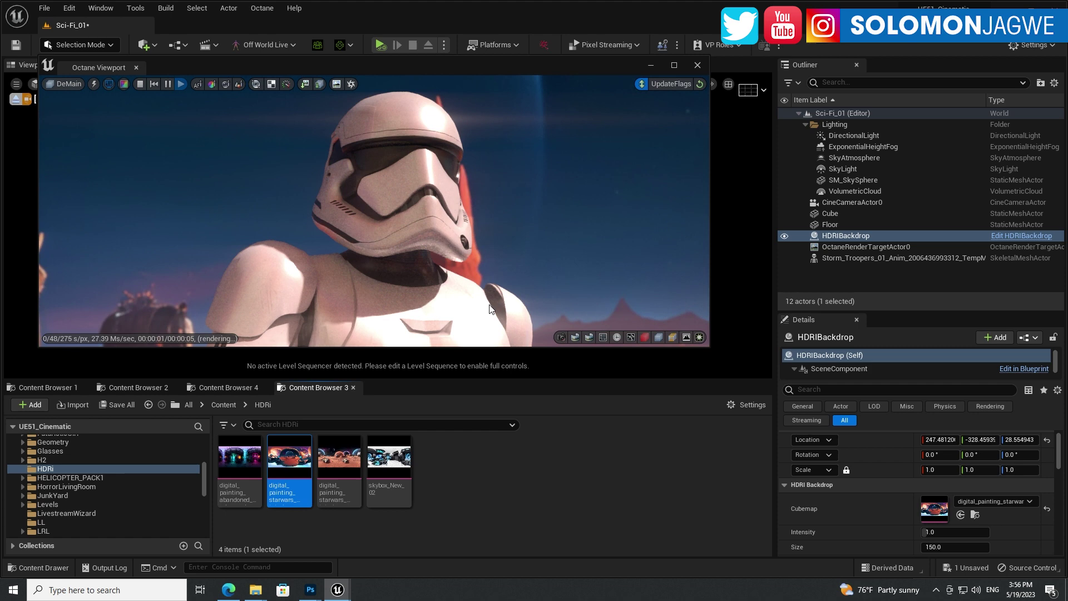
{"action": "left_click_drag", "start_coordinate": [337, 458], "coordinate": [934, 506]}
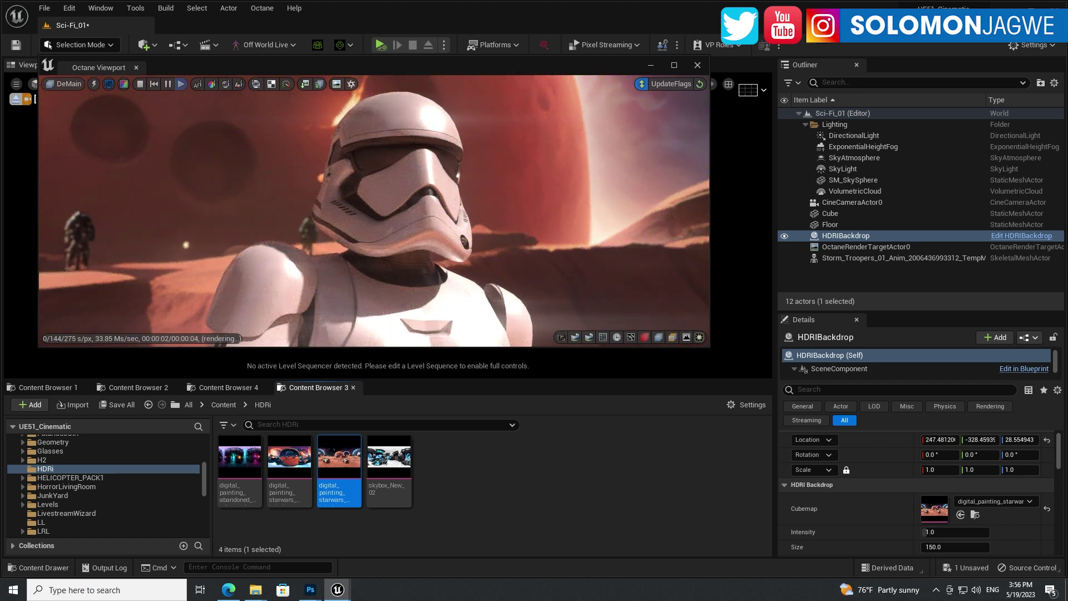
- Reposition and enlarge the Octane render window to nearly fill the screen
{"action": "left_click_drag", "start_coordinate": [498, 66], "coordinate": [499, 268]}
{"action": "left_click_drag", "start_coordinate": [578, 272], "coordinate": [554, 36]}
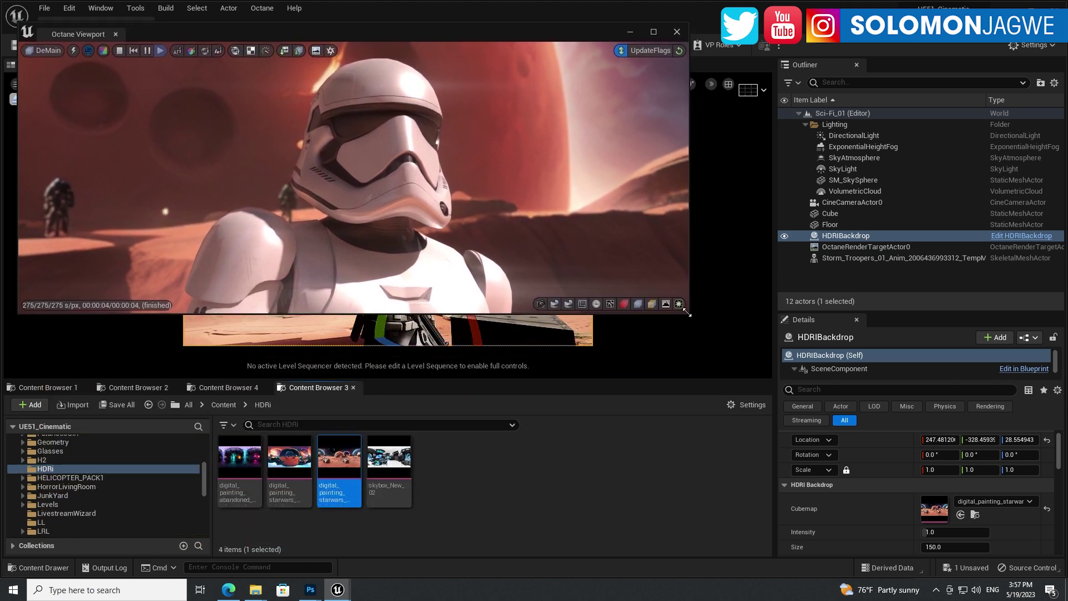
{"action": "left_click_drag", "start_coordinate": [687, 313], "coordinate": [987, 563]}
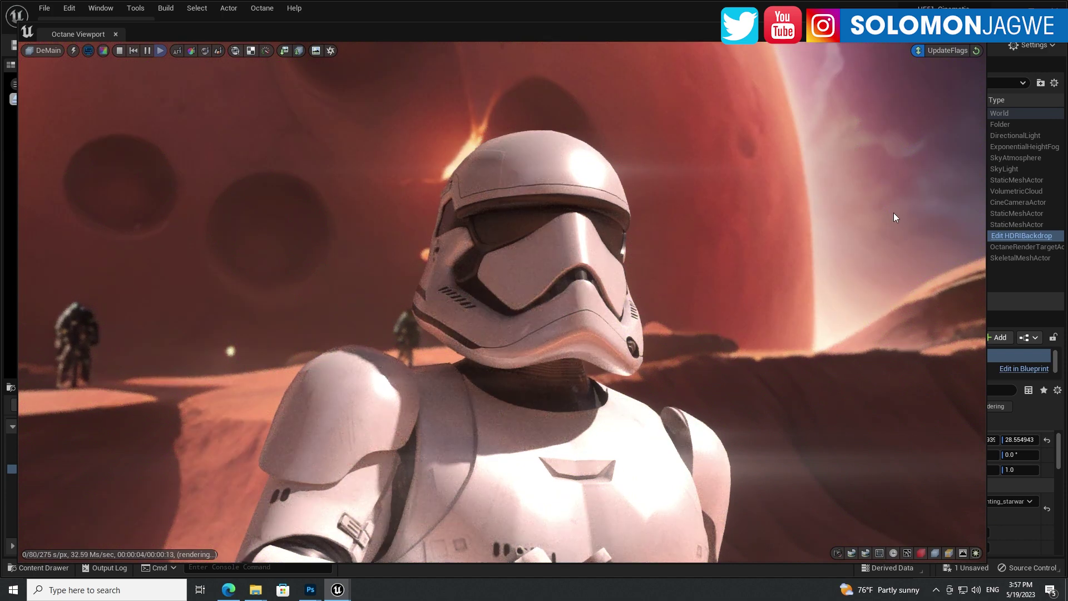
{"action": "left_click_drag", "start_coordinate": [986, 201], "coordinate": [697, 201]}
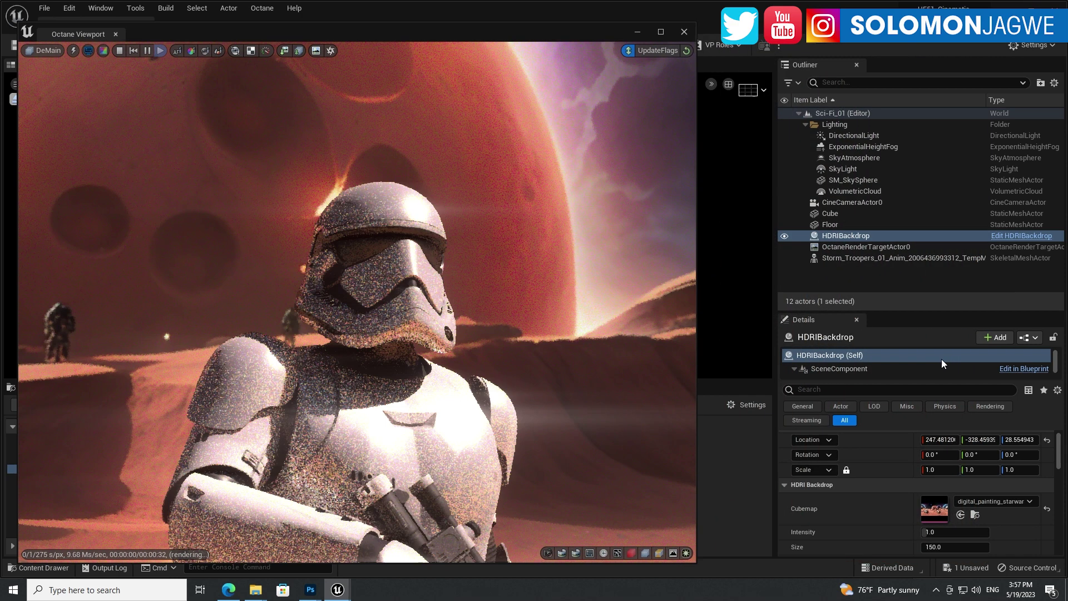
- Select OctaneRenderTargetActor0 and verify Octane Prime 0.67.1 is listed under the OTOY plugins
{"action": "left_click", "coordinate": [876, 251]}
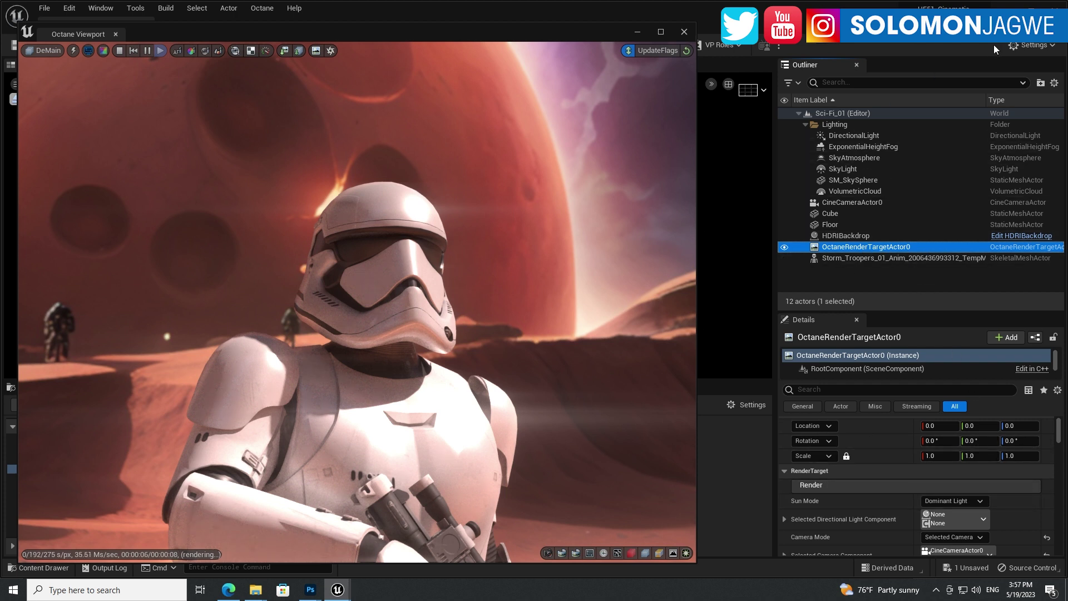
{"action": "left_click", "coordinate": [1028, 46]}
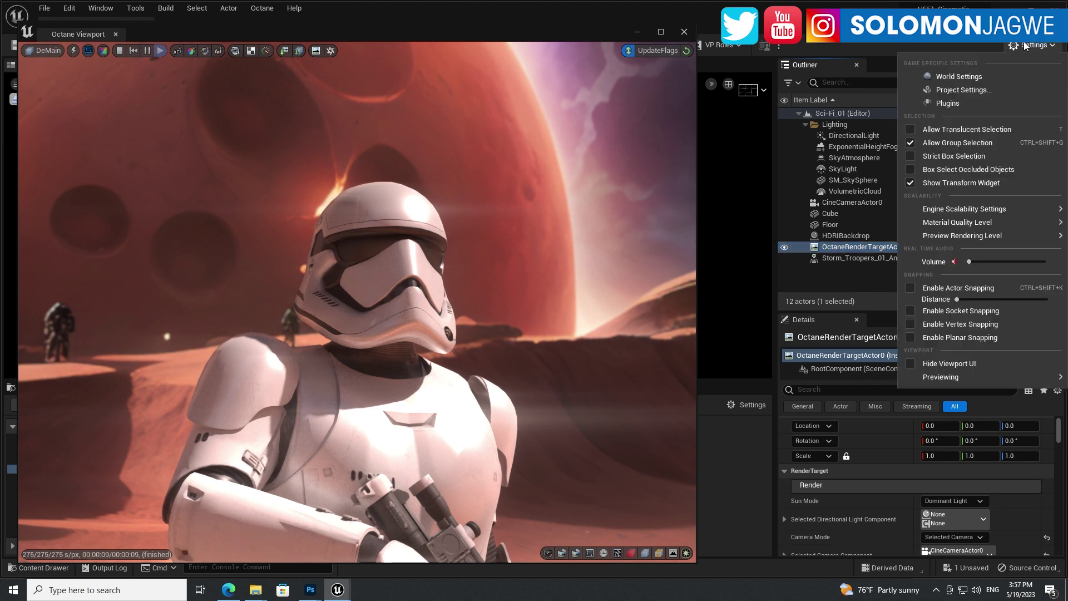
{"action": "left_click", "coordinate": [956, 104]}
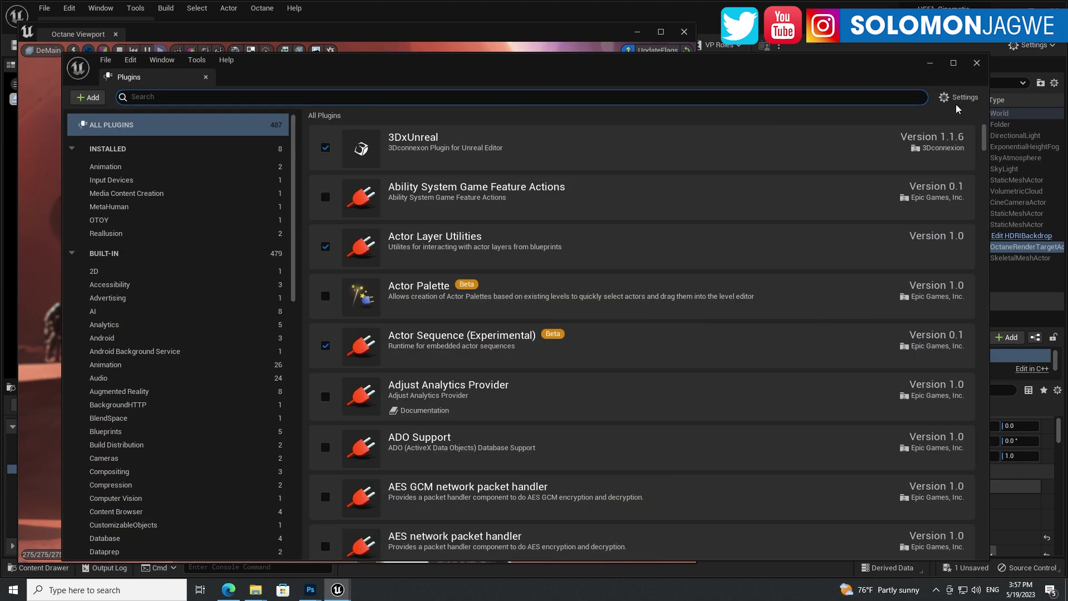
{"action": "left_click", "coordinate": [100, 221]}
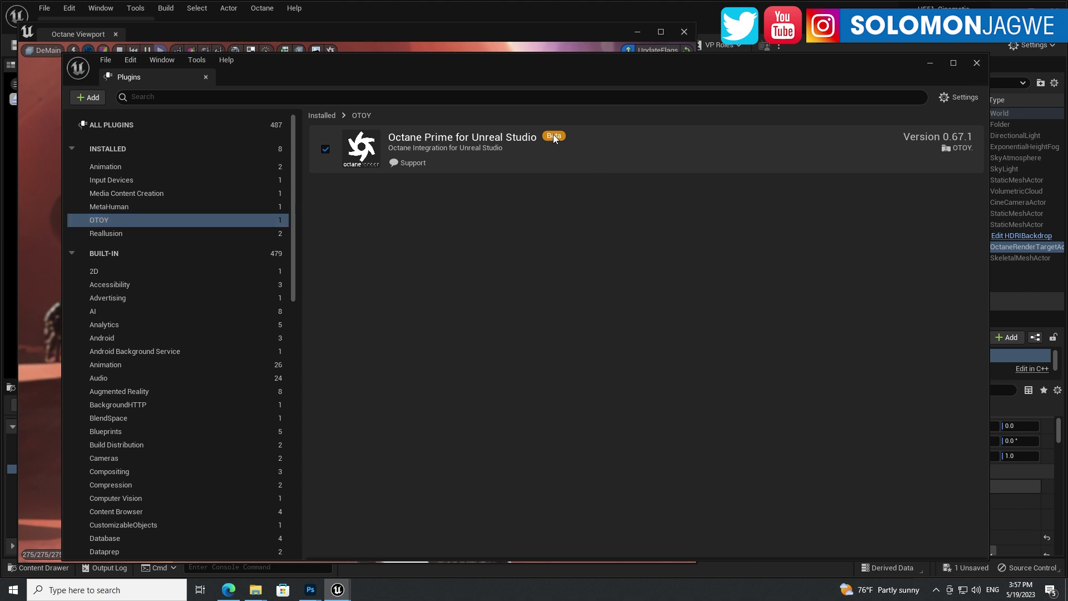
{"action": "left_click", "coordinate": [977, 62]}
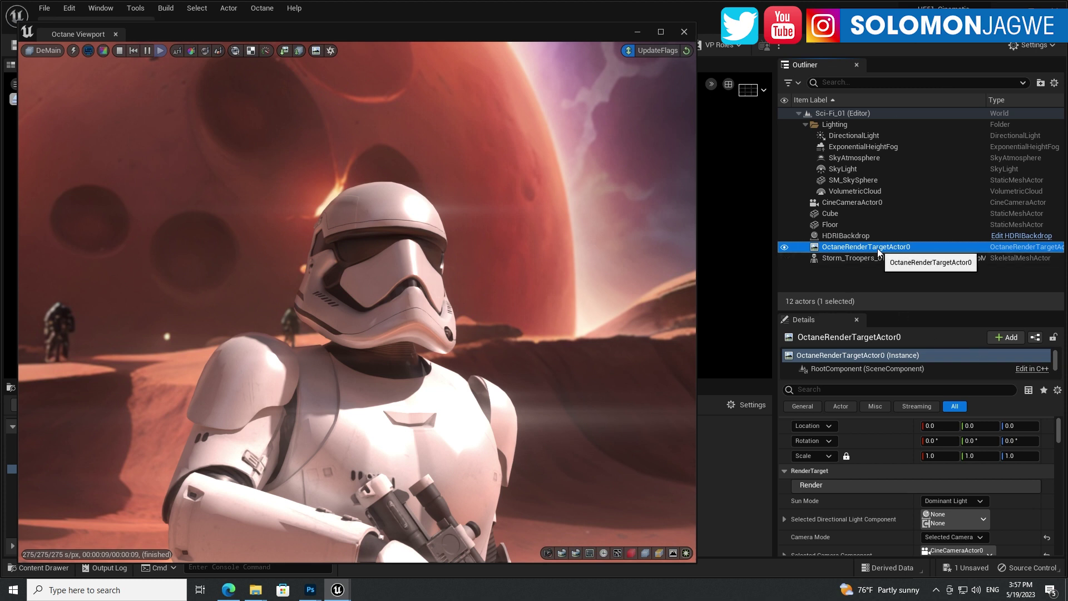
- Set the render target's Kernel to Direct lighting kernel and Global illumination mode to Diffuse
{"action": "left_click", "coordinate": [1059, 433]}
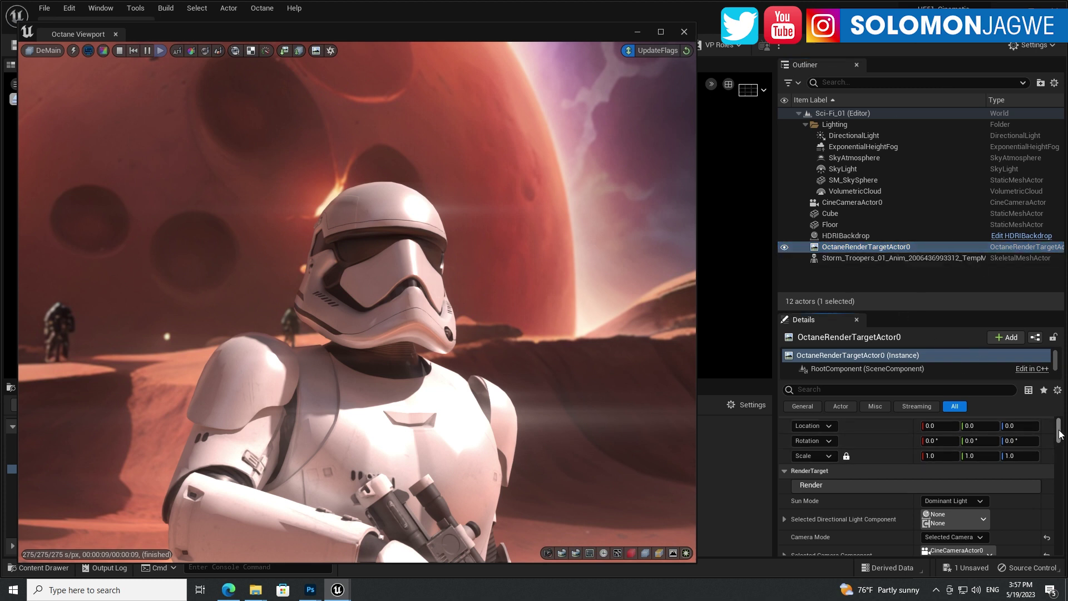
{"action": "left_click_drag", "start_coordinate": [1059, 433], "coordinate": [1065, 472]}
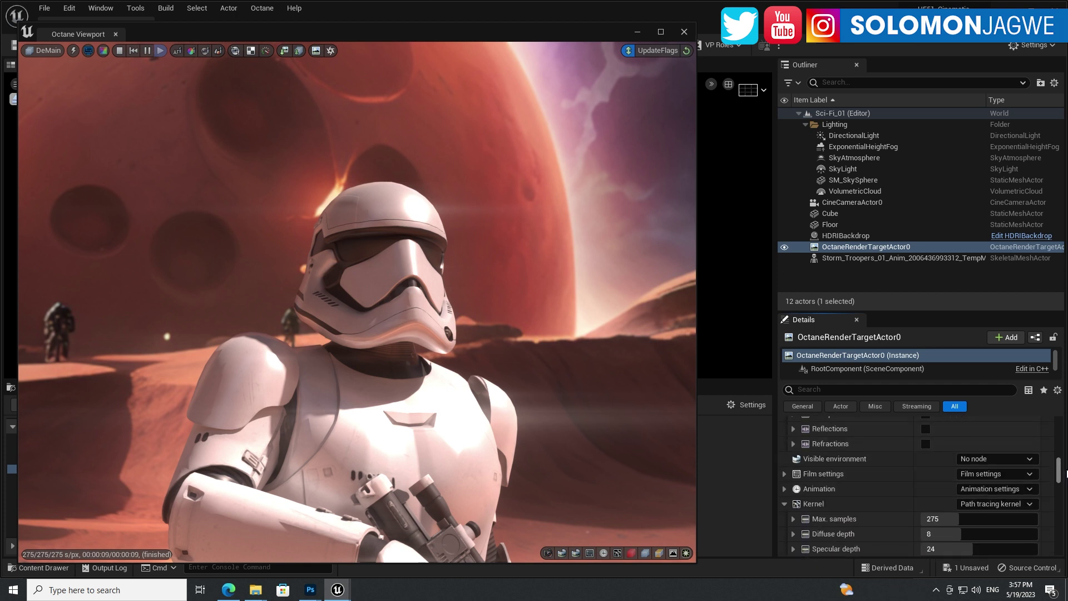
{"action": "left_click", "coordinate": [1002, 506]}
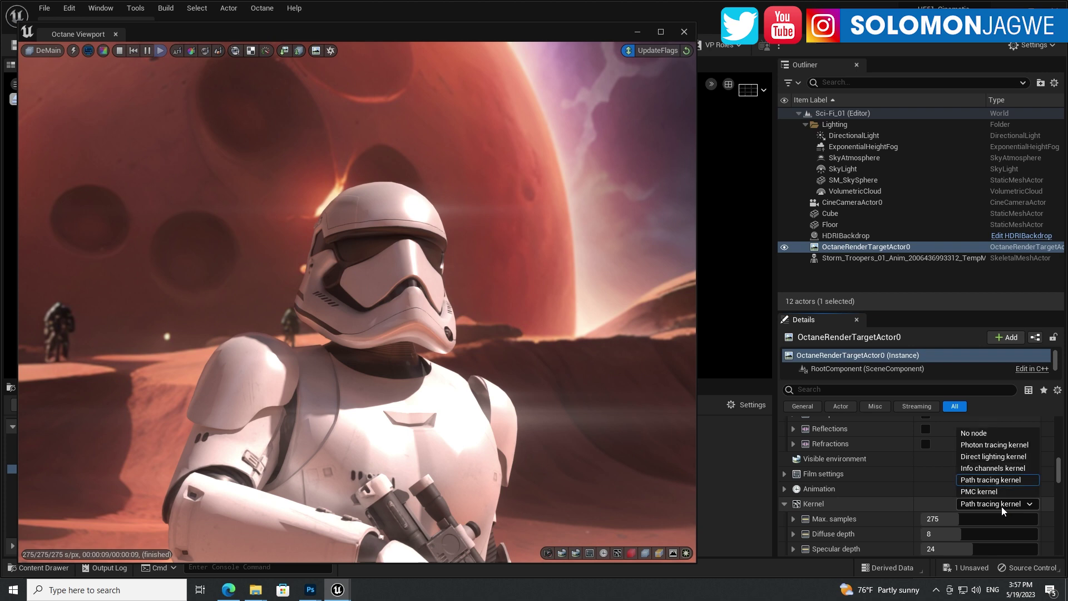
{"action": "left_click", "coordinate": [999, 456]}
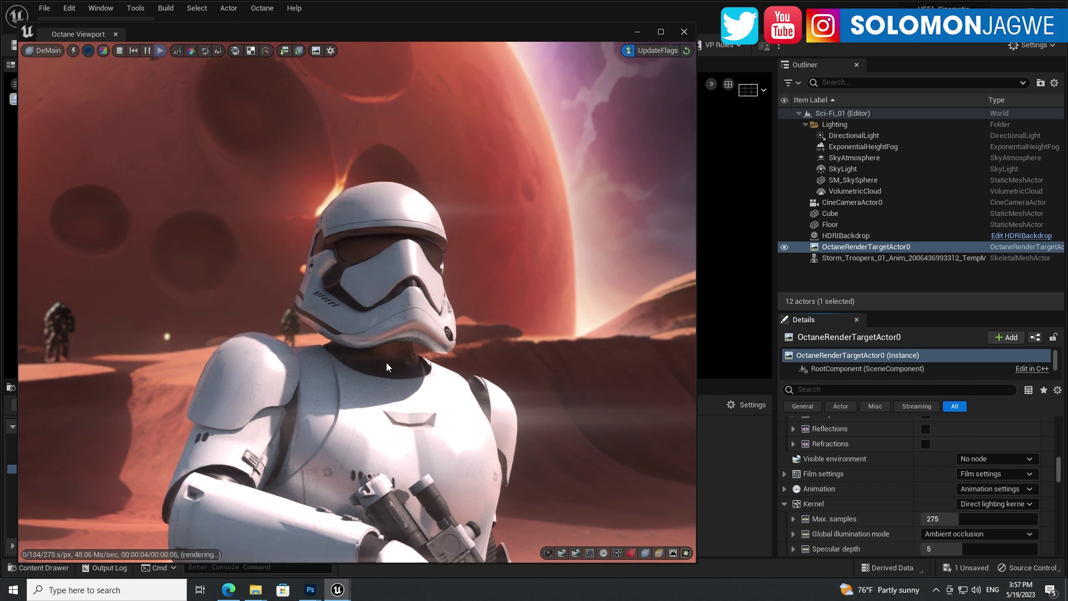
{"action": "left_click", "coordinate": [959, 536]}
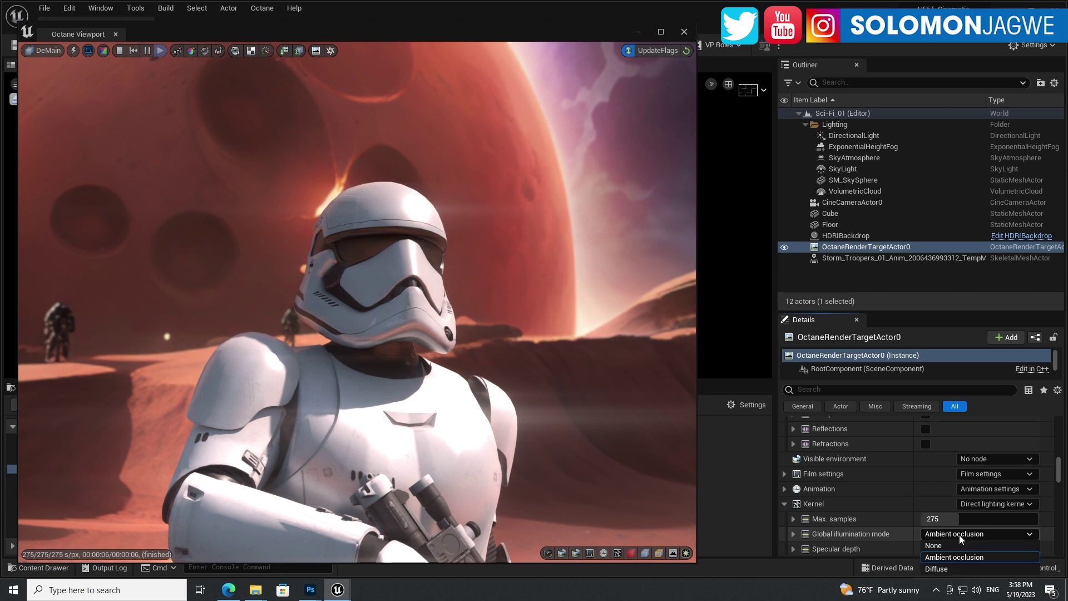
{"action": "left_click", "coordinate": [944, 573]}
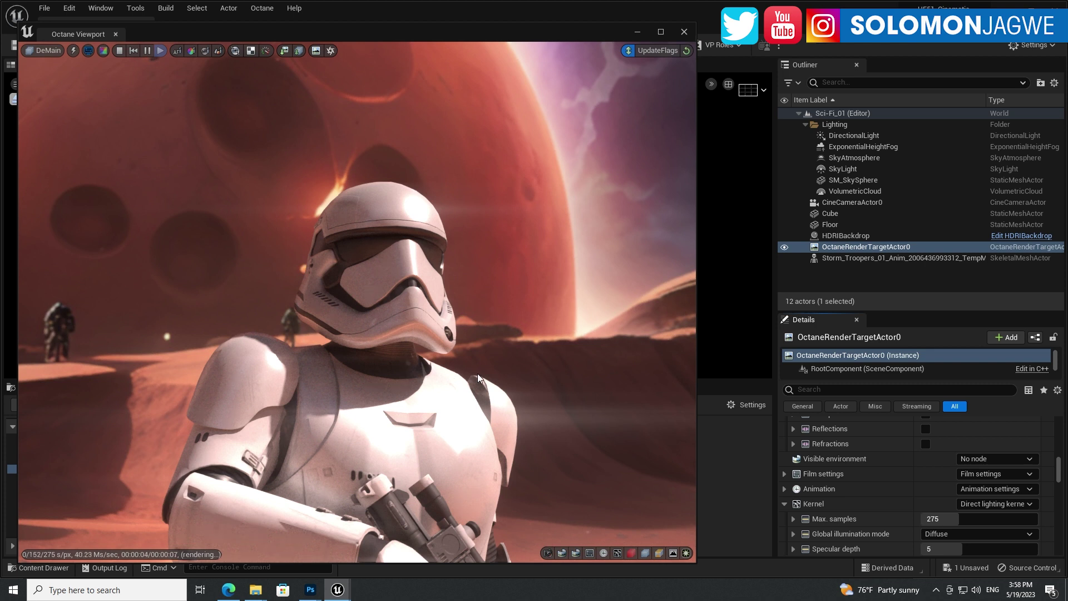
{"action": "left_click", "coordinate": [996, 505]}
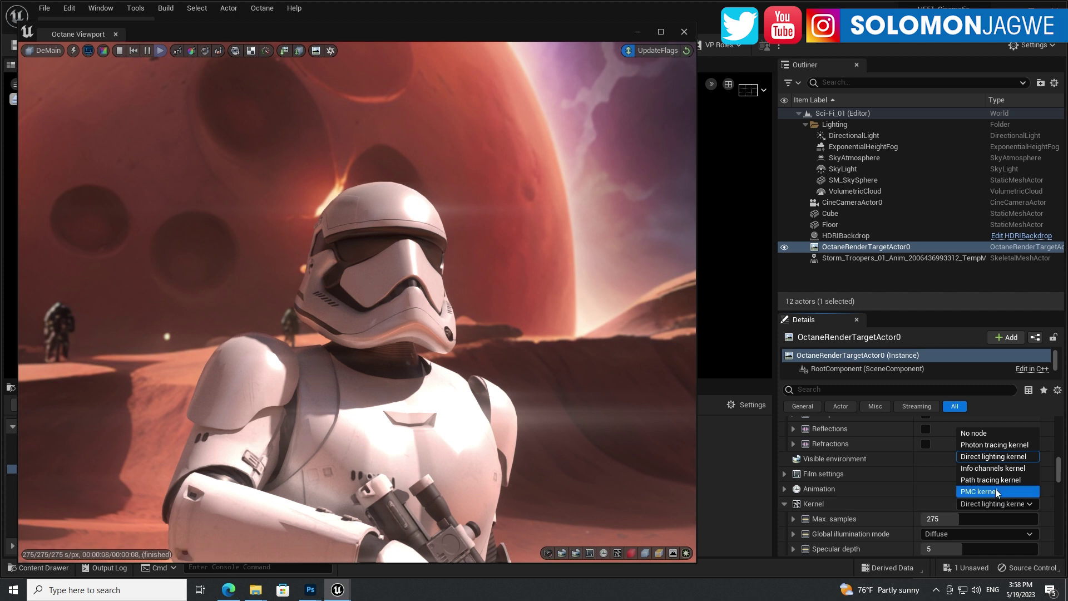
{"action": "left_click", "coordinate": [1000, 457]}
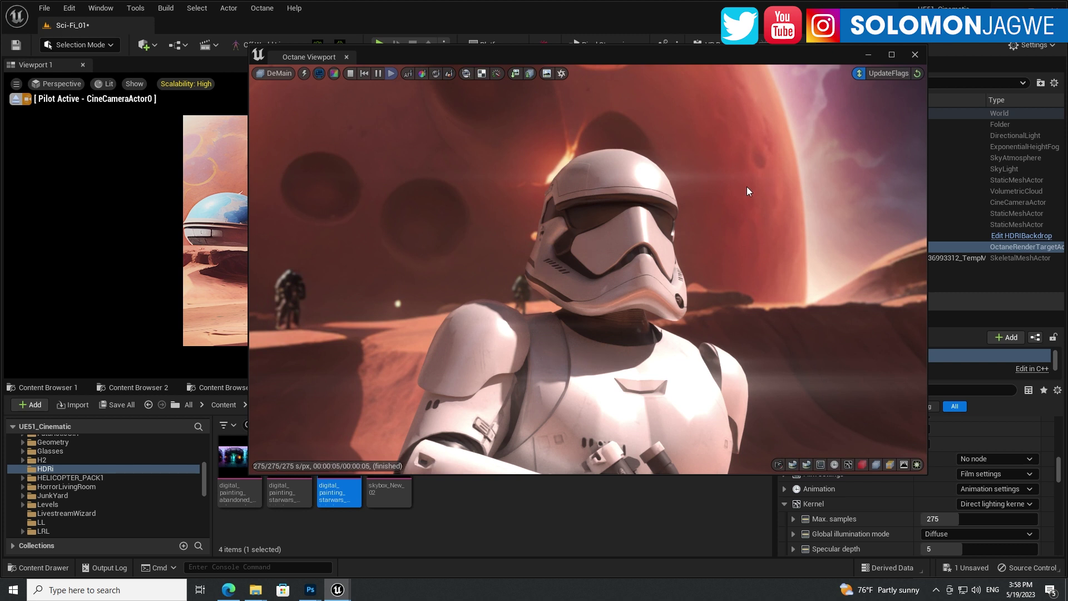
- Widen the Octane render window leftward and stretch it taller
{"action": "left_click_drag", "start_coordinate": [249, 230], "coordinate": [94, 237]}
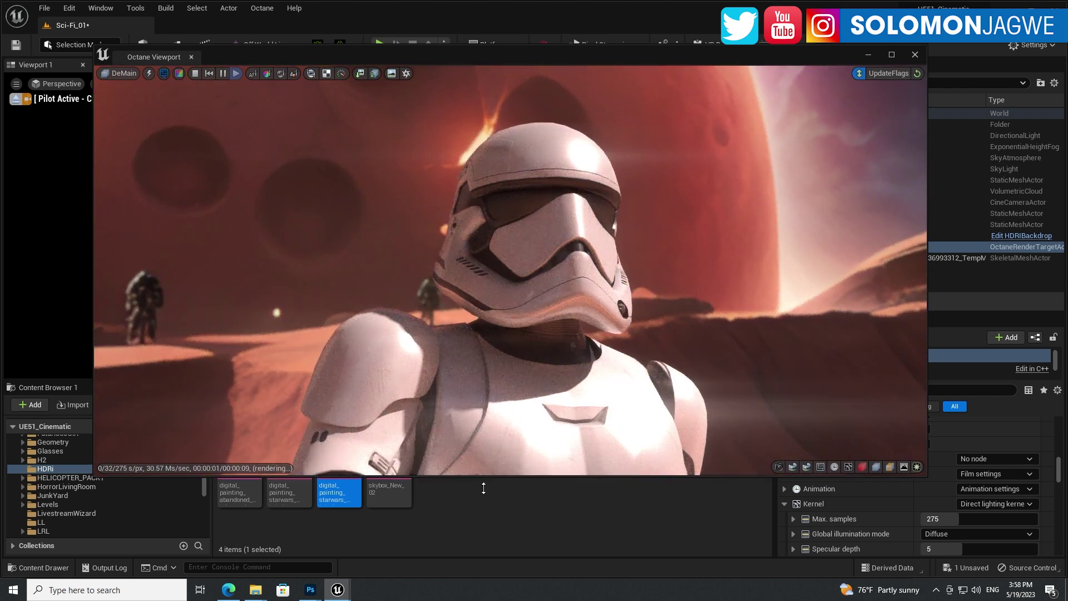
{"action": "left_click_drag", "start_coordinate": [481, 474], "coordinate": [475, 573]}
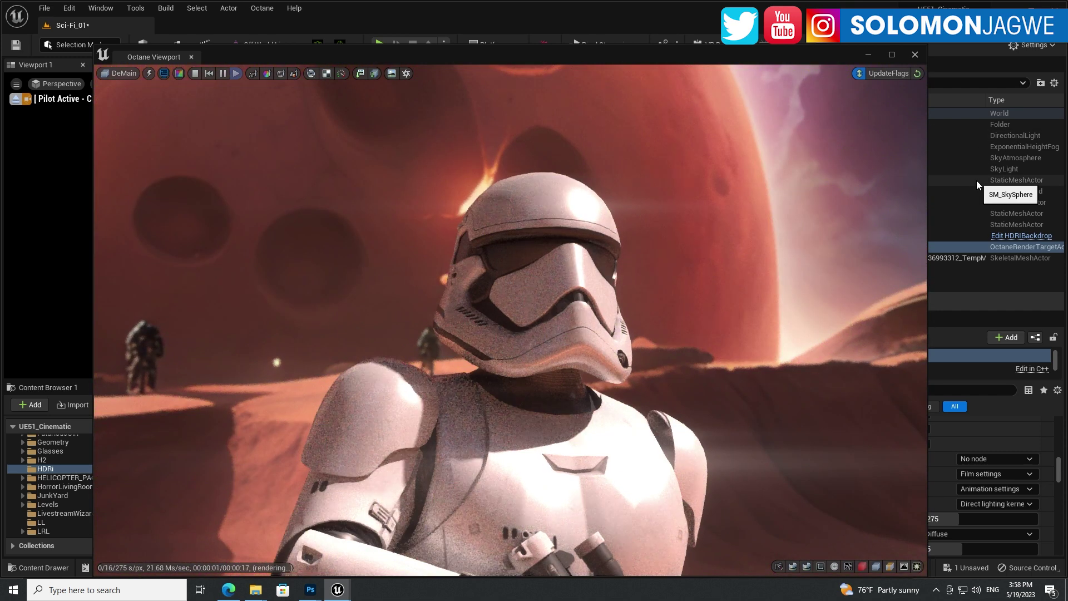